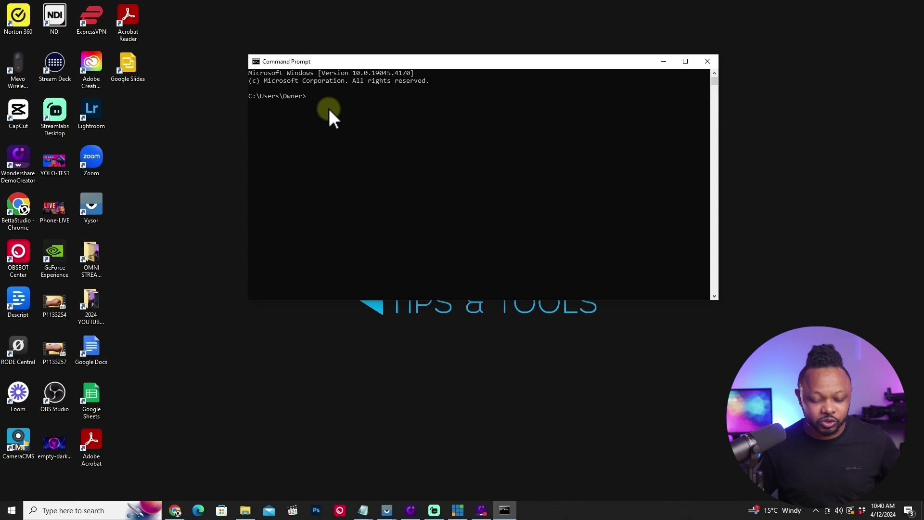
# Run ipconfig, note IPv4 192.168.2.12 and gateway 192.168.2.1, then minimize Command Prompt.
pyautogui.write('ipcon')
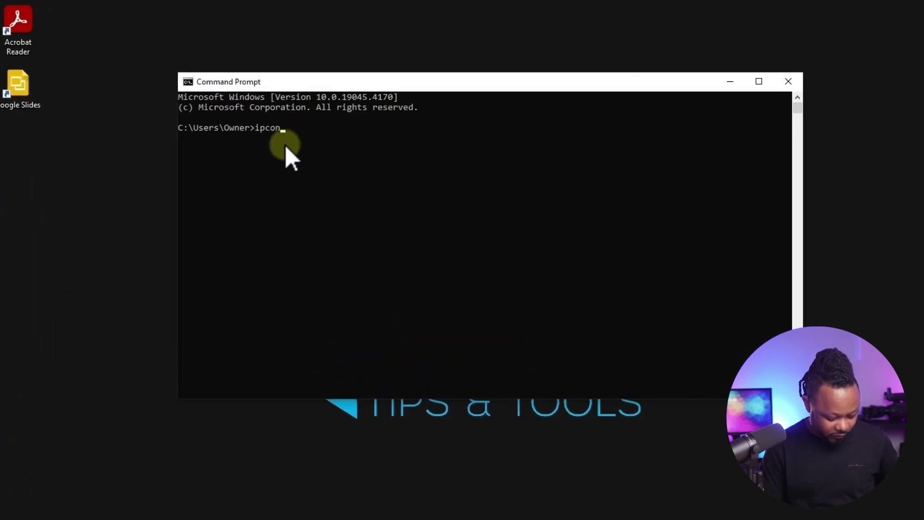
pyautogui.write('fig')
pyautogui.press('Return')
pyautogui.moveTo(245, 148); pyautogui.dragTo(197, 149)
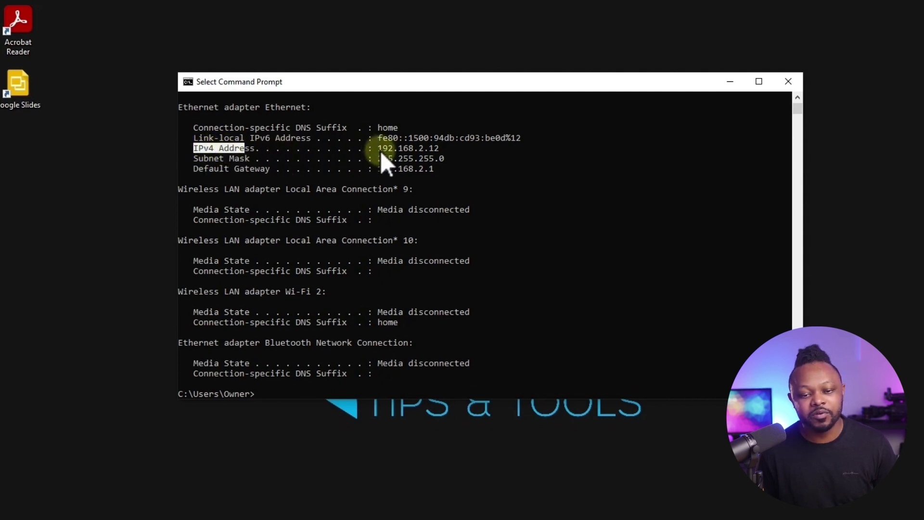
pyautogui.moveTo(379, 149); pyautogui.dragTo(407, 153)
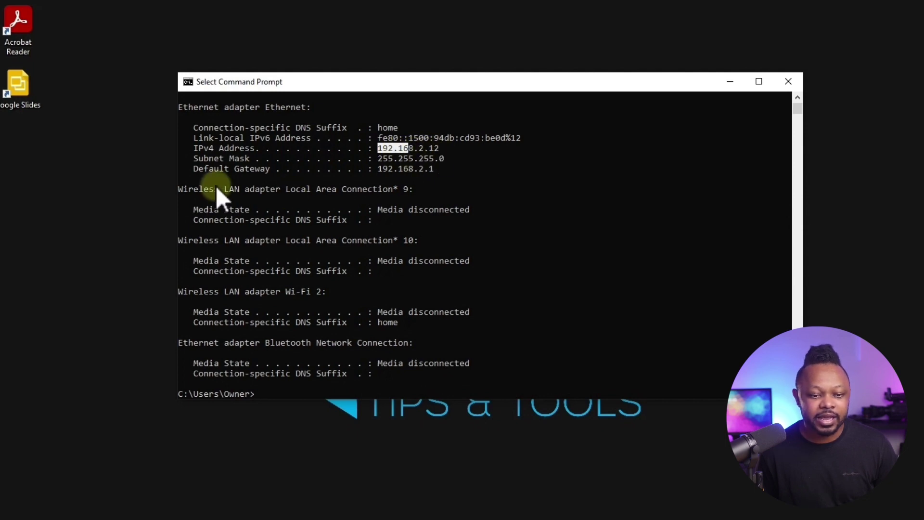
pyautogui.click(378, 171)
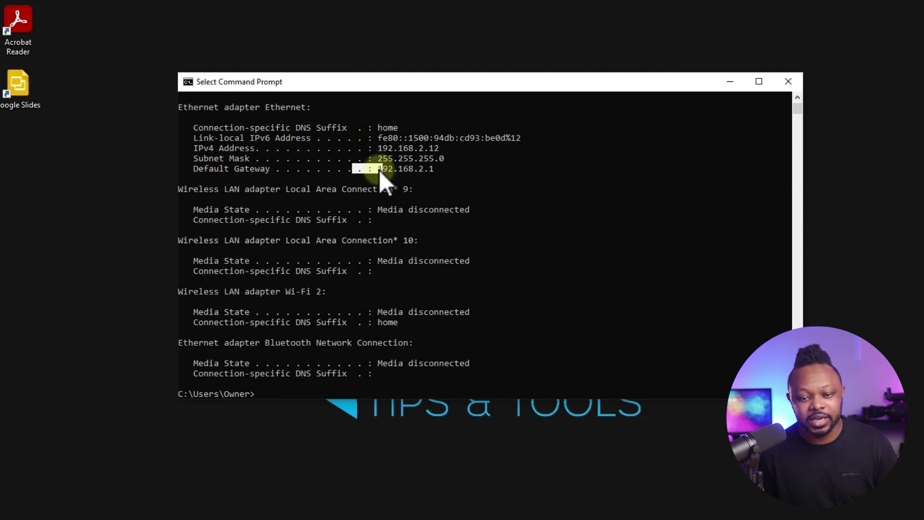
pyautogui.moveTo(384, 170); pyautogui.dragTo(411, 169)
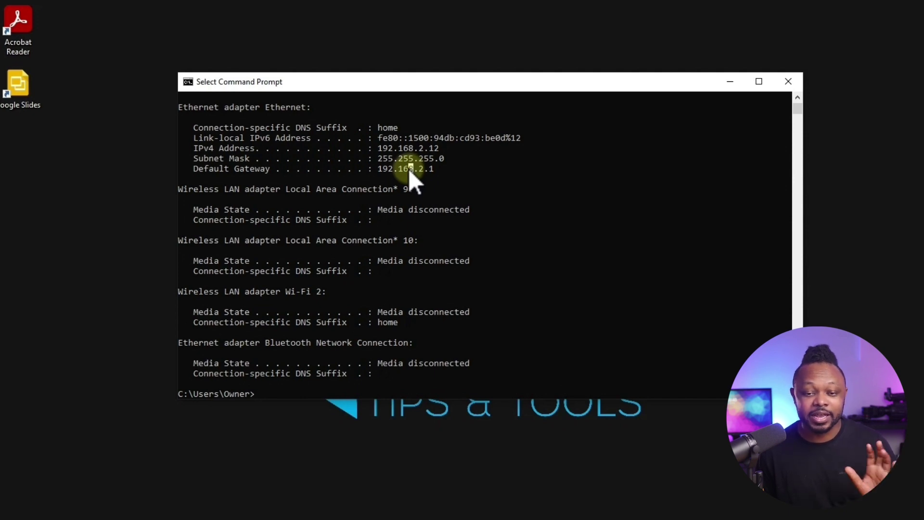
pyautogui.click(727, 80)
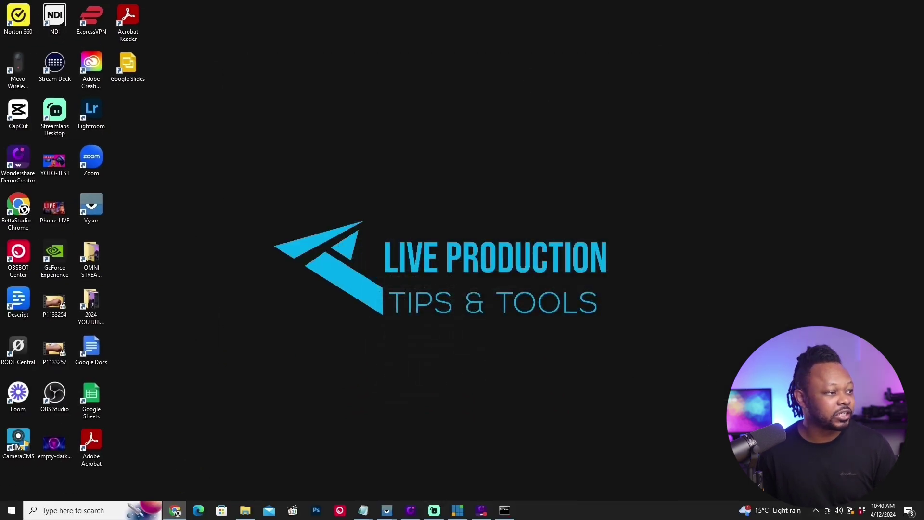
# Search Chrome for 'what's my public ip' and open the WhatIsMyIP.com result.
pyautogui.click(175, 510)
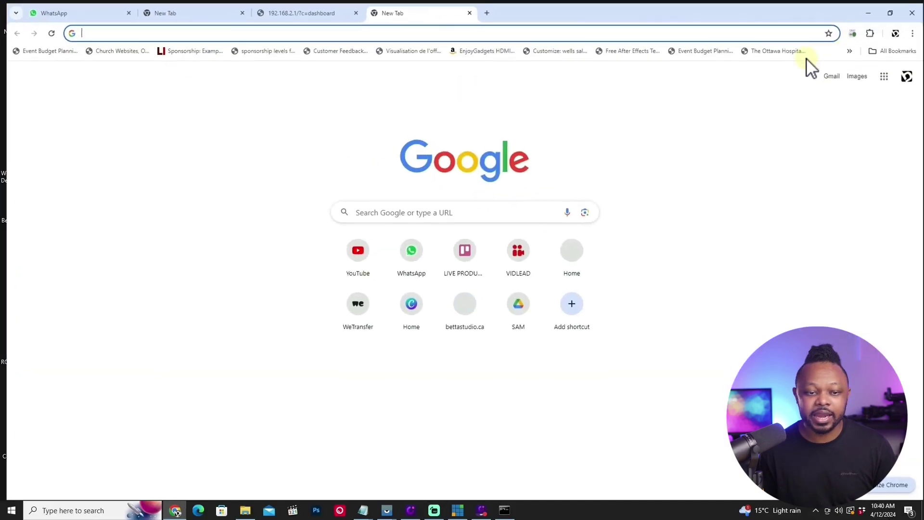
pyautogui.write('whats my p')
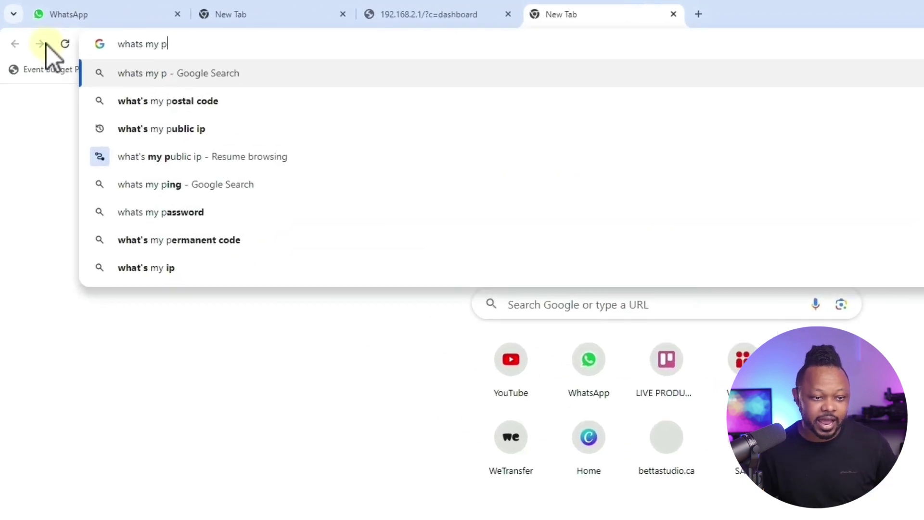
pyautogui.press('Down')
pyautogui.press('Down')
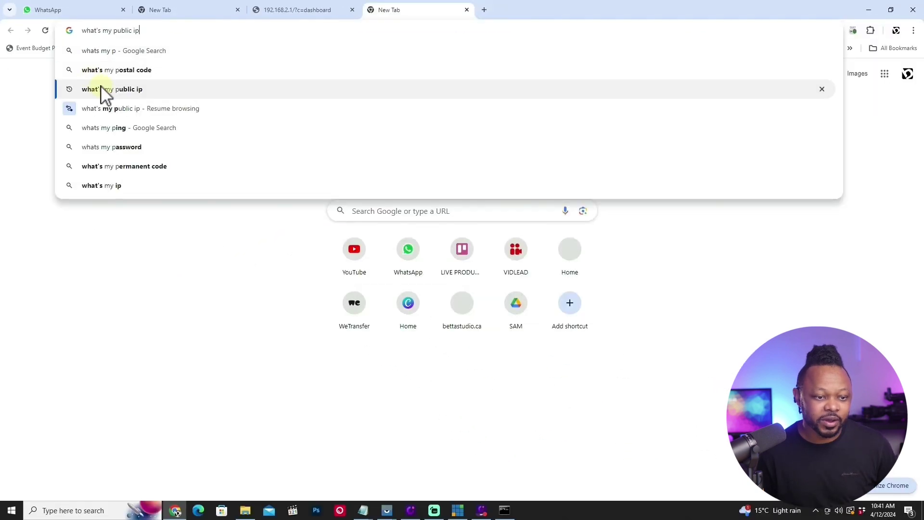
pyautogui.click(101, 89)
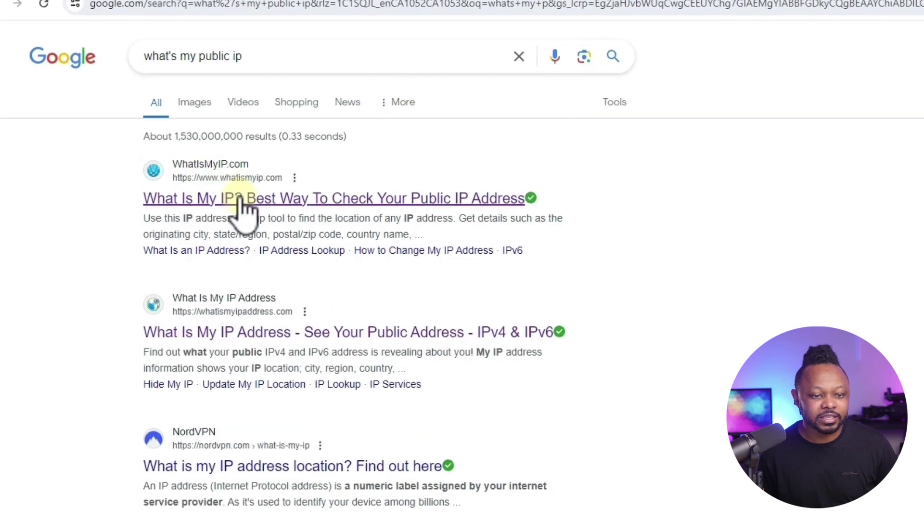
pyautogui.click(236, 201)
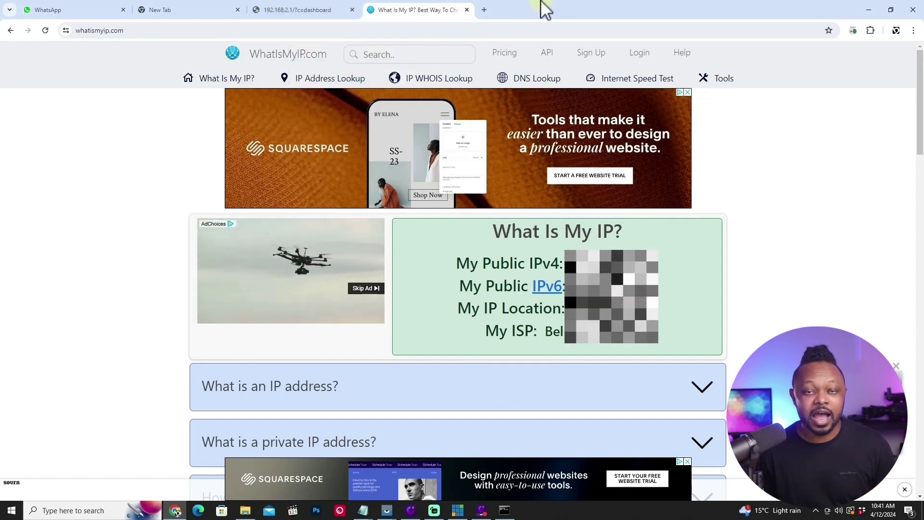
# Load the Bell Giga Hub router page at 192.168.2.1.
pyautogui.click(308, 10)
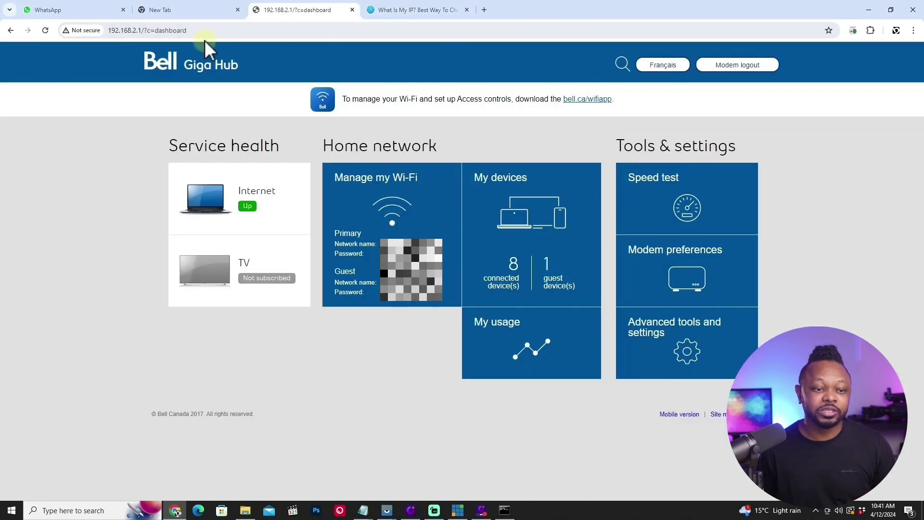
pyautogui.click(207, 31)
pyautogui.moveTo(208, 33); pyautogui.dragTo(140, 30)
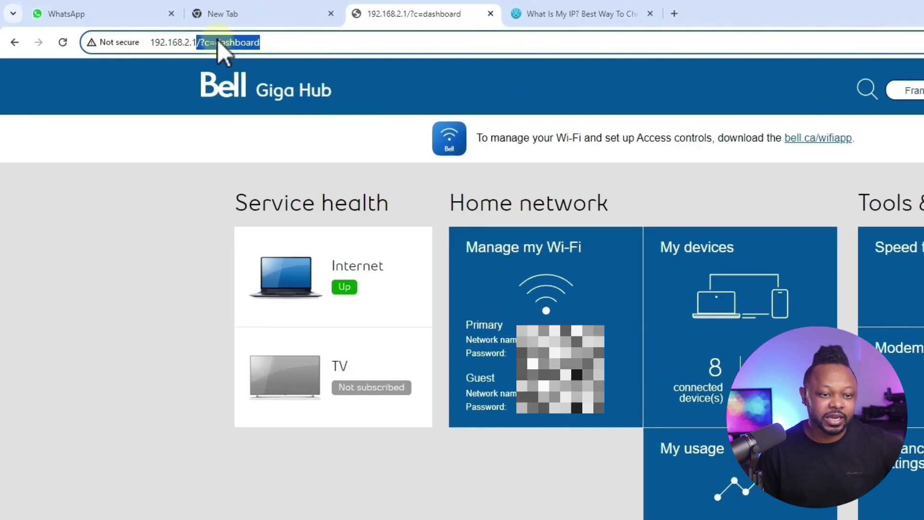
pyautogui.press('BackSpace')
pyautogui.press('Return')
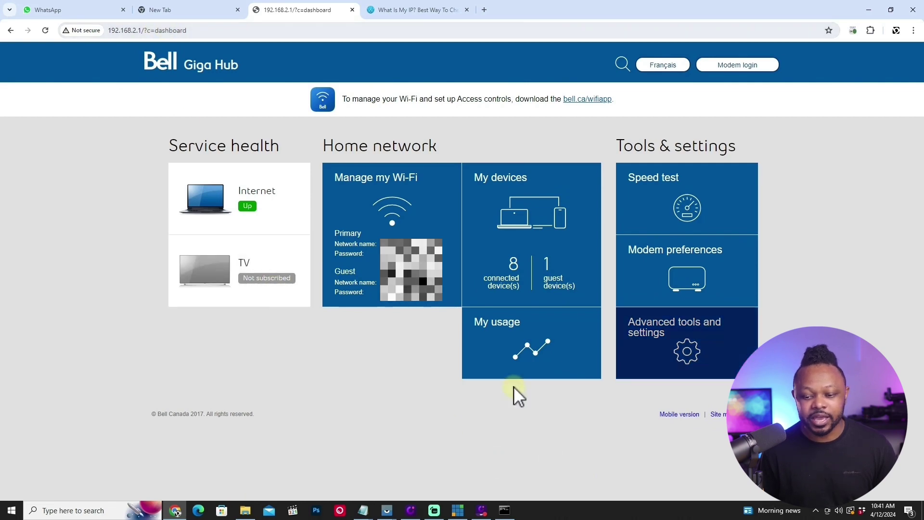
# Open Advanced tools and settings and log in with the administrator password.
pyautogui.click(675, 358)
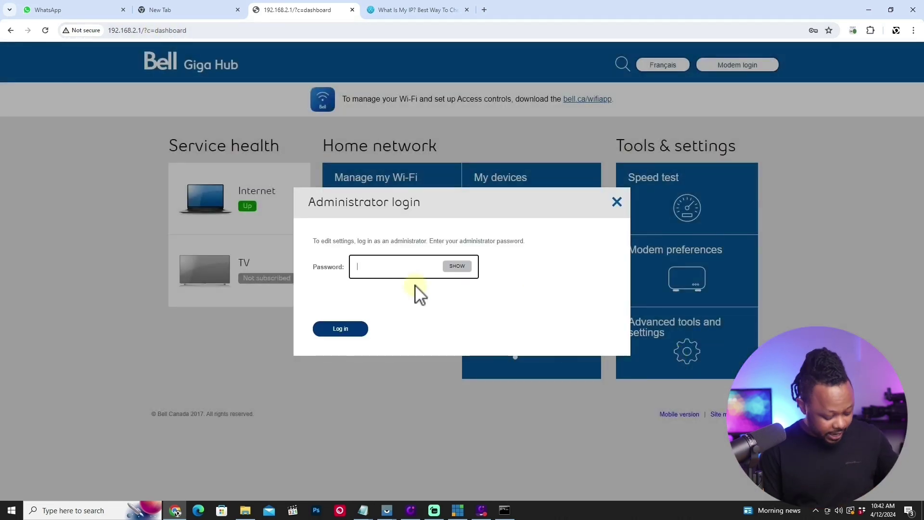
pyautogui.write('•••••••')
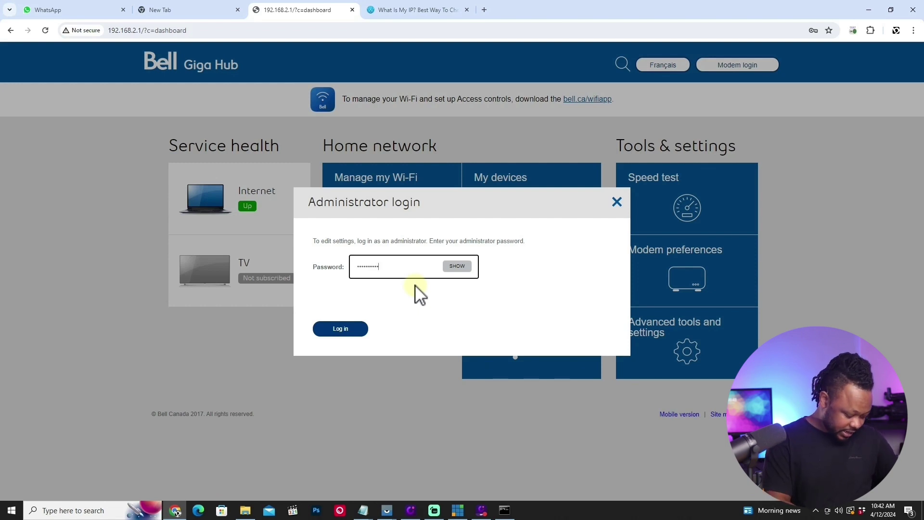
pyautogui.press('Return')
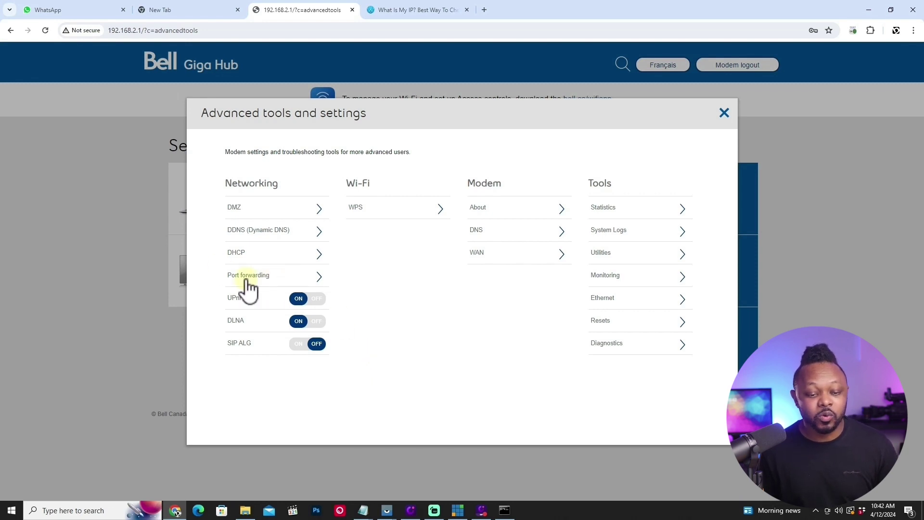
# Open Port forwarding under Networking to see the Omnistream SRT rule on UDP 5001.
pyautogui.click(271, 279)
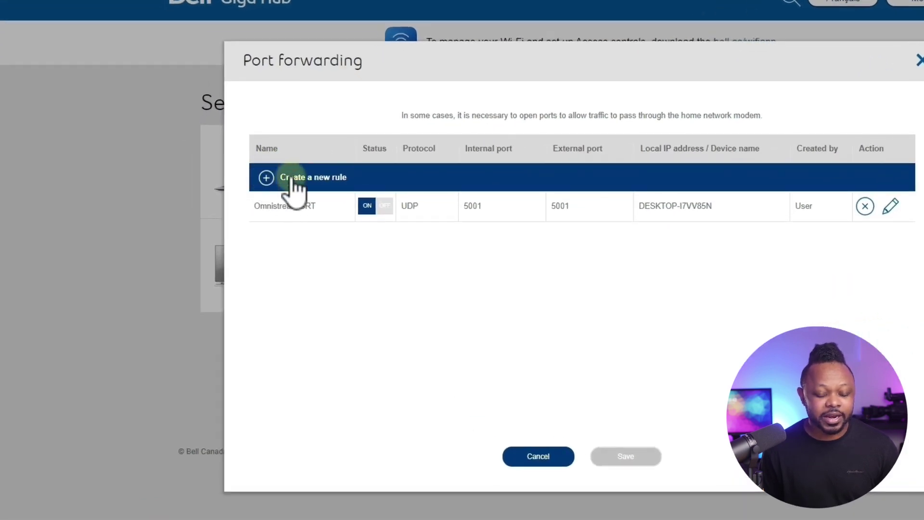
# Create a new port forwarding rule named OMNISTREAM SRT-VM with protocol UDP.
pyautogui.click(266, 178)
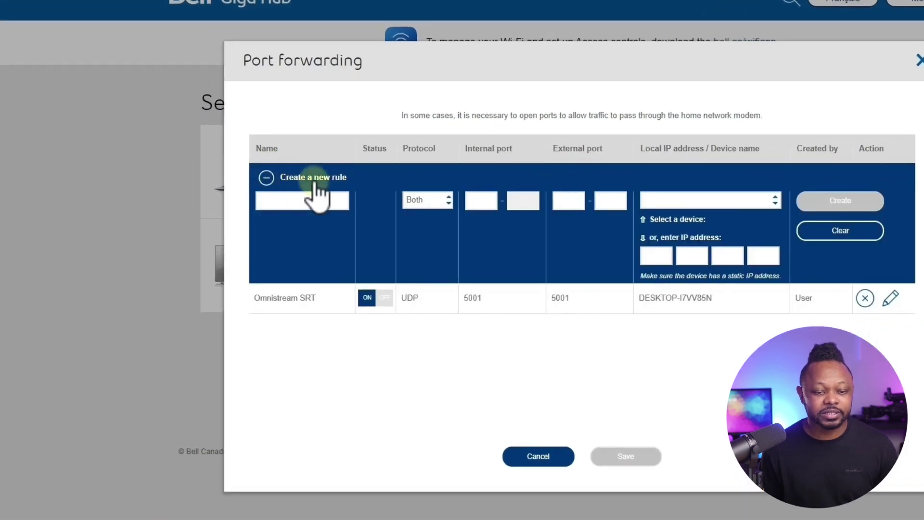
pyautogui.click(305, 201)
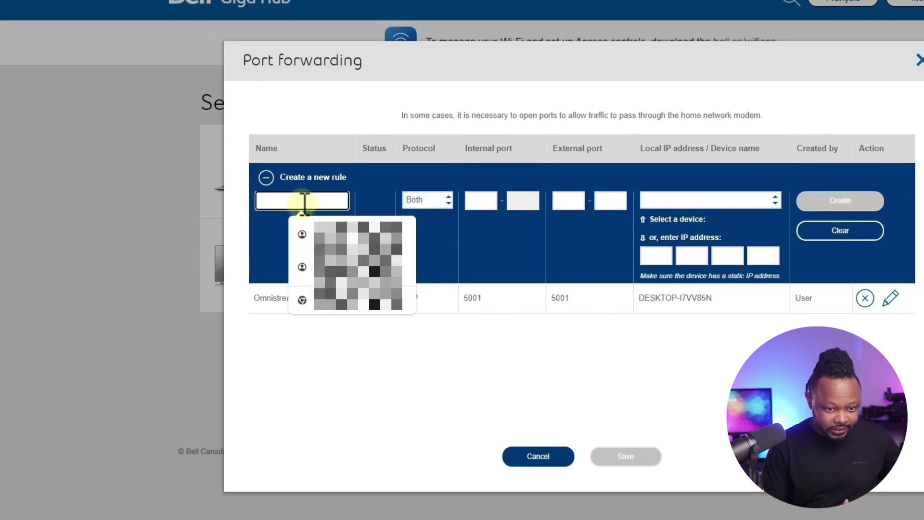
pyautogui.write('OMNISTREAM SRT')
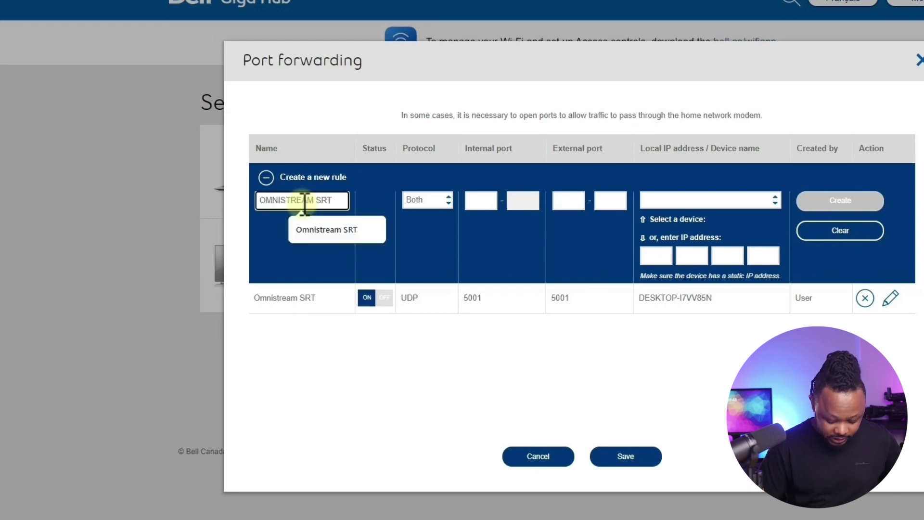
pyautogui.write('-V')
pyautogui.write('M')
pyautogui.click(455, 197)
pyautogui.click(435, 199)
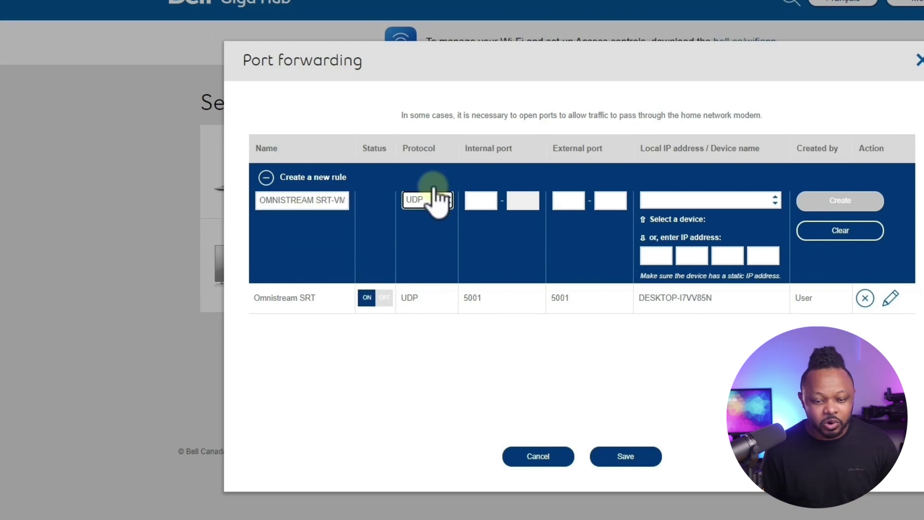
pyautogui.click(428, 233)
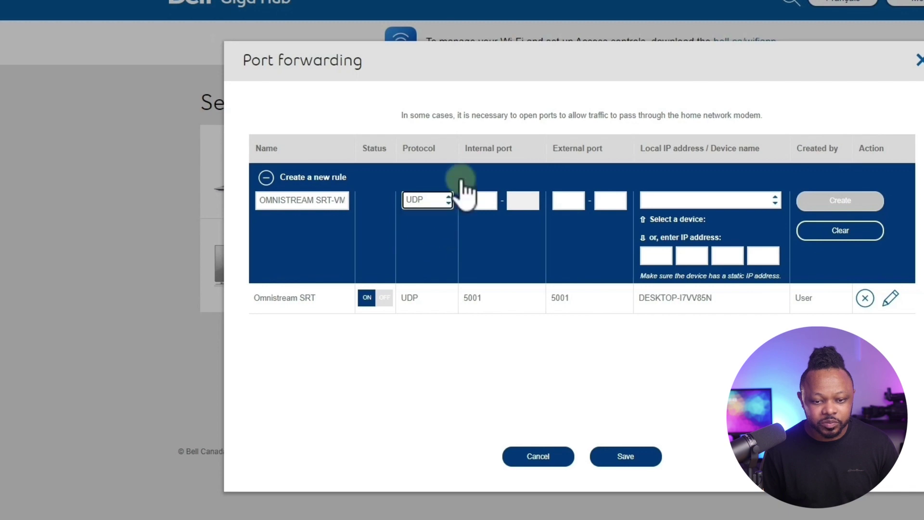
# Set the rule's internal and external port to 5005.
pyautogui.click(478, 199)
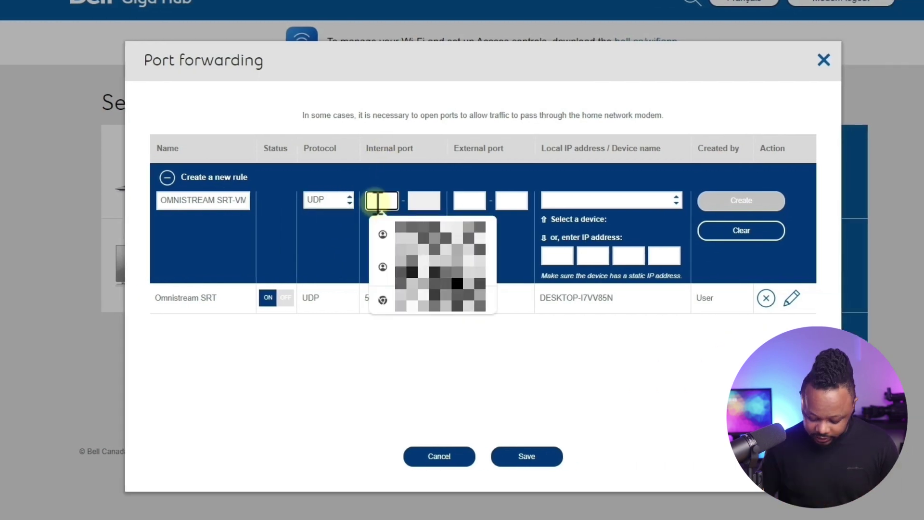
pyautogui.write('5005')
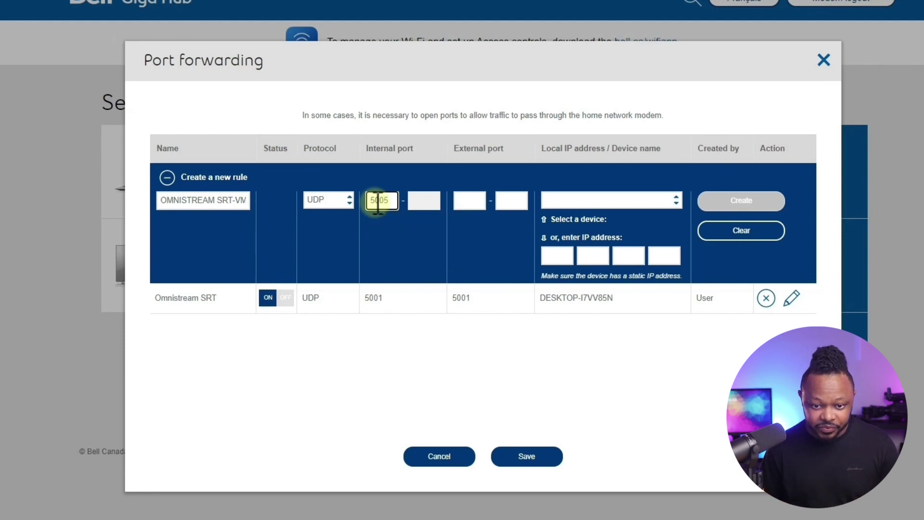
pyautogui.click(468, 199)
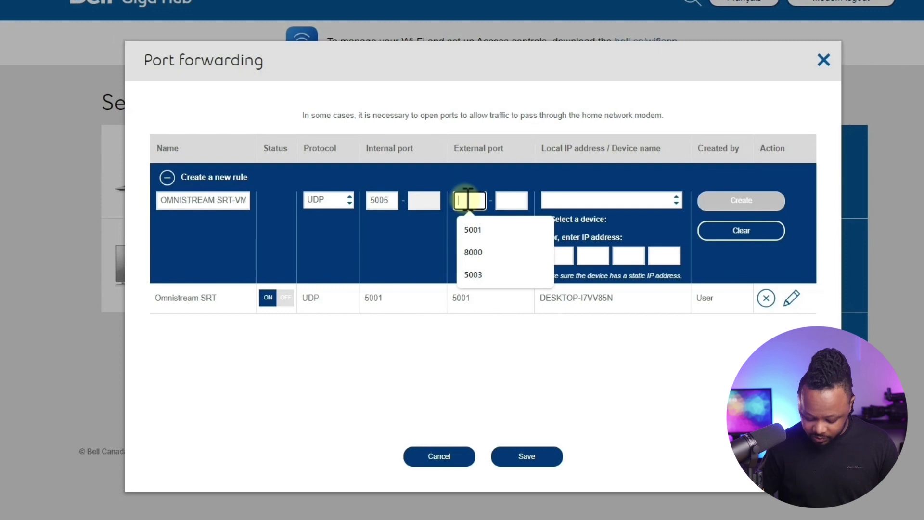
pyautogui.write('5005')
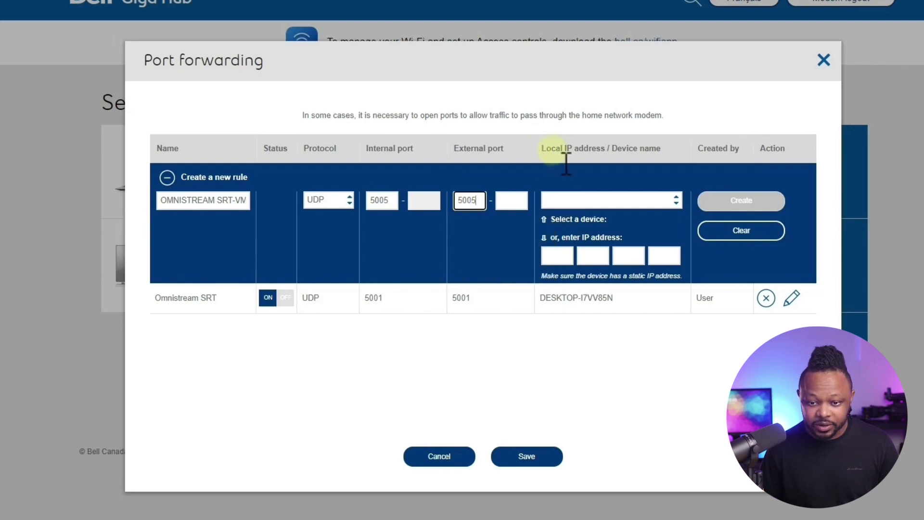
pyautogui.click(564, 195)
pyautogui.click(630, 205)
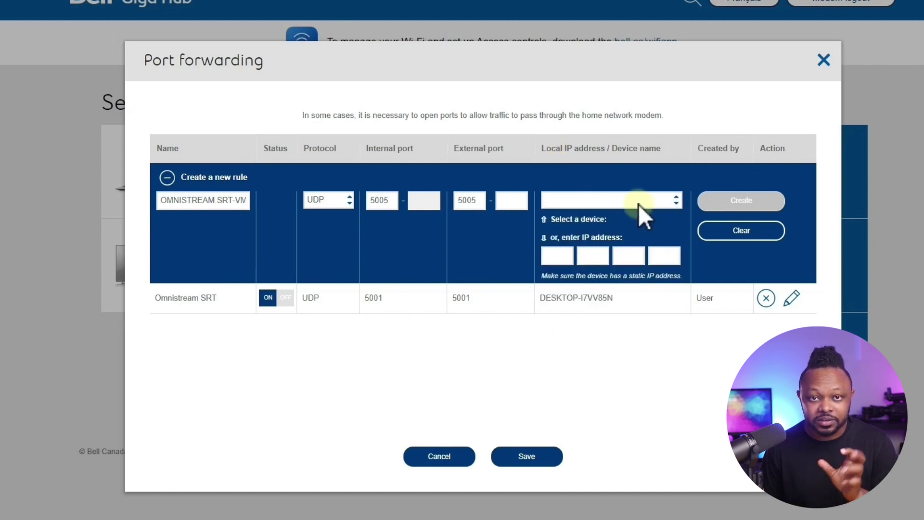
# Switch the rule's target from the DESKTOP-I7VV85N device to manual IP entry, rechecking ipconfig.
pyautogui.click(626, 203)
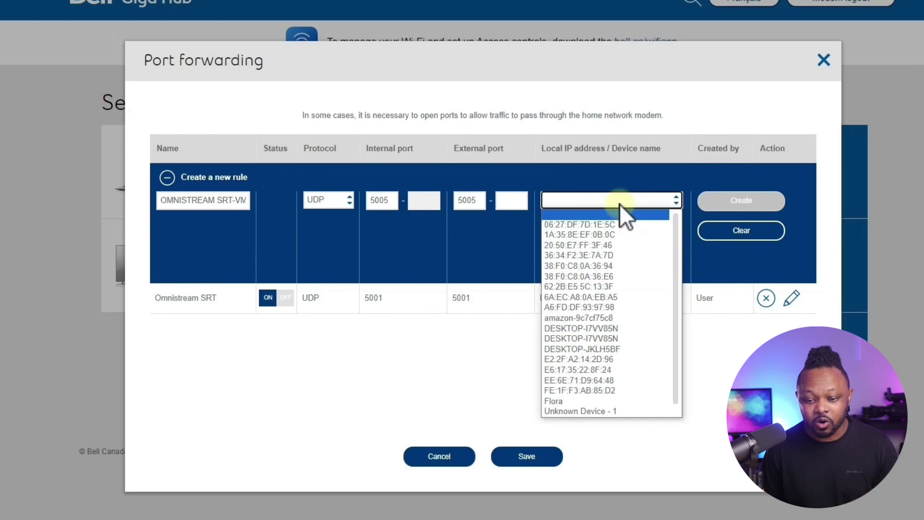
pyautogui.click(619, 335)
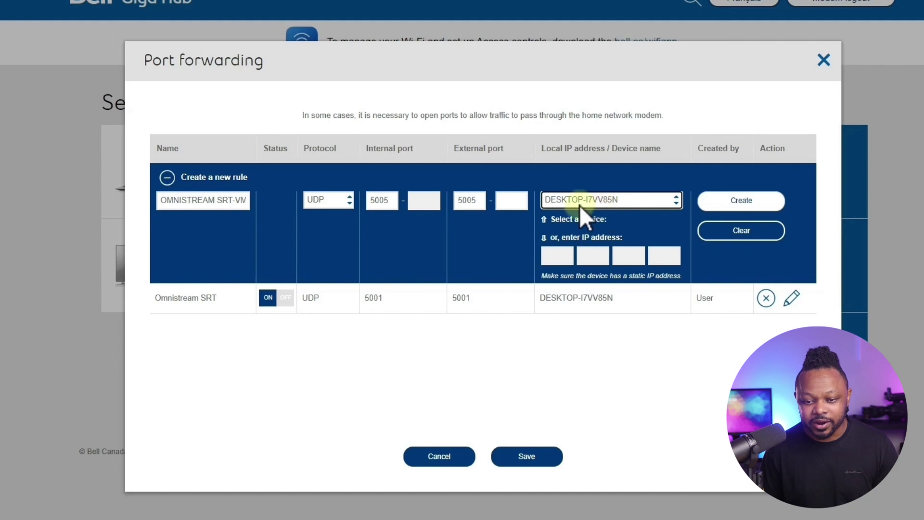
pyautogui.click(560, 256)
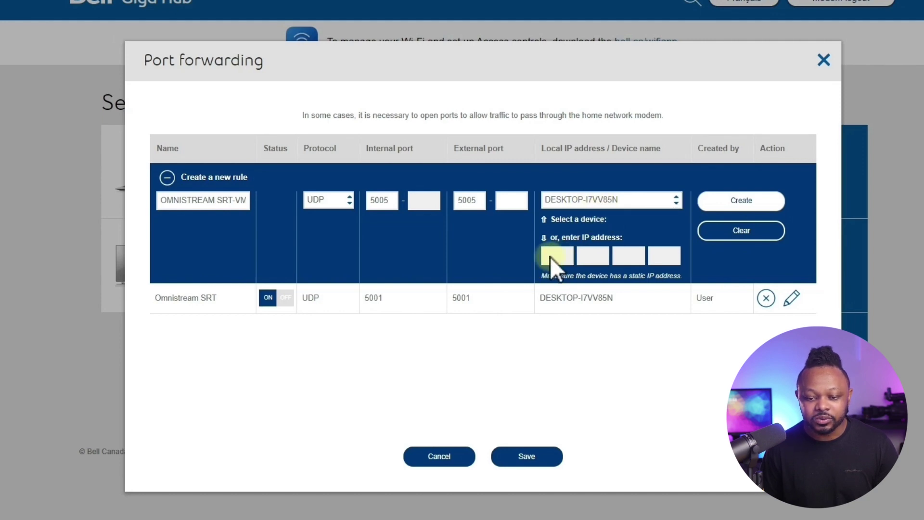
pyautogui.click(620, 203)
pyautogui.click(593, 212)
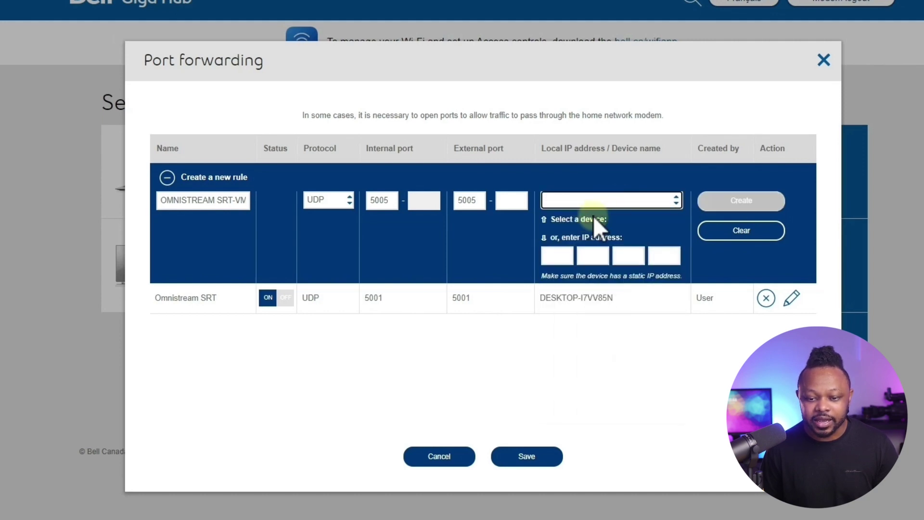
pyautogui.click(557, 257)
pyautogui.click(557, 256)
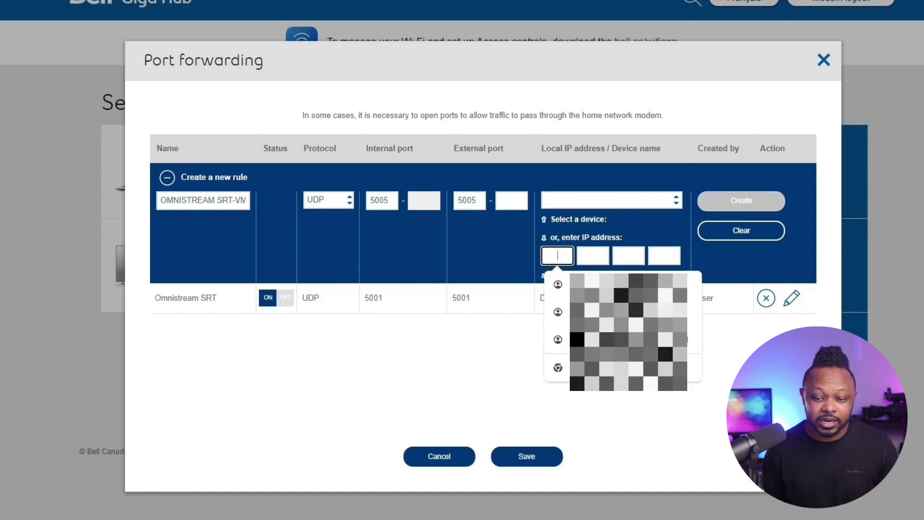
pyautogui.hotkey('alt', 'Tab')
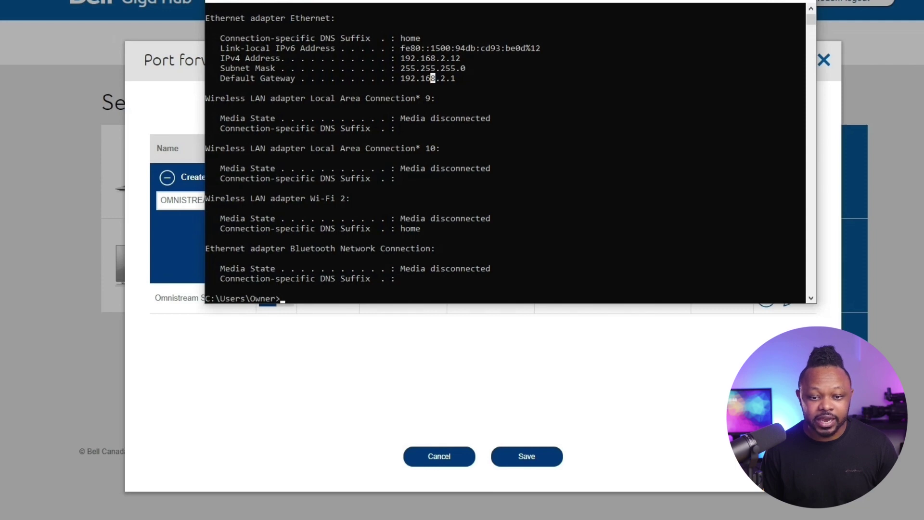
pyautogui.hotkey('alt', 'Tab')
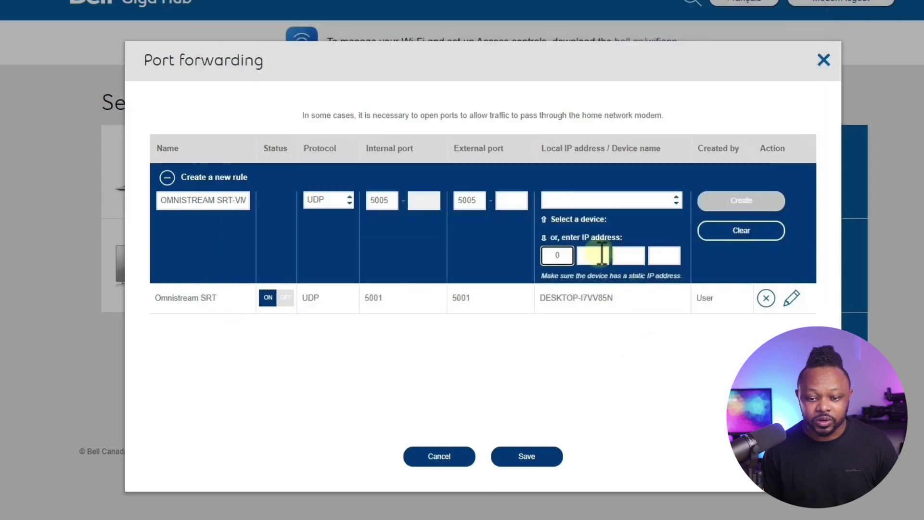
# Enter 192.168.2.12 as the rule's forwarding IP address.
pyautogui.moveTo(562, 255); pyautogui.dragTo(544, 256)
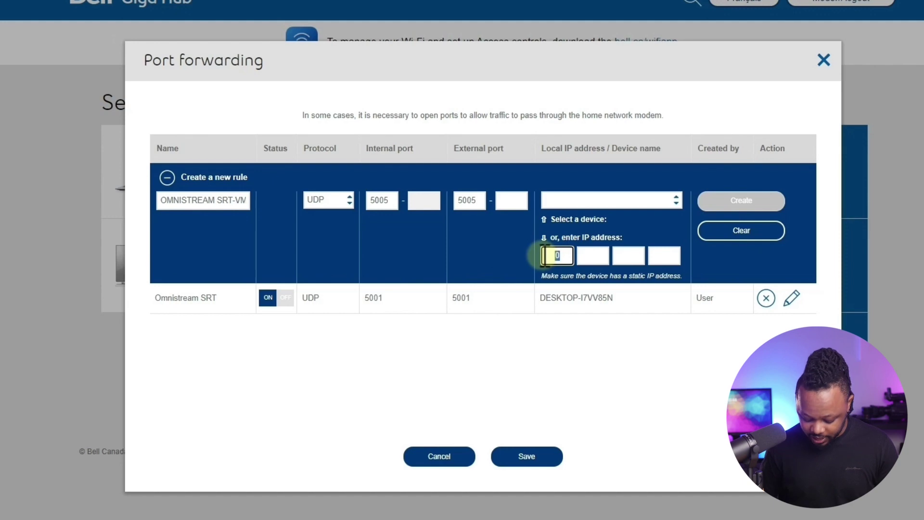
pyautogui.write('192')
pyautogui.write('168')
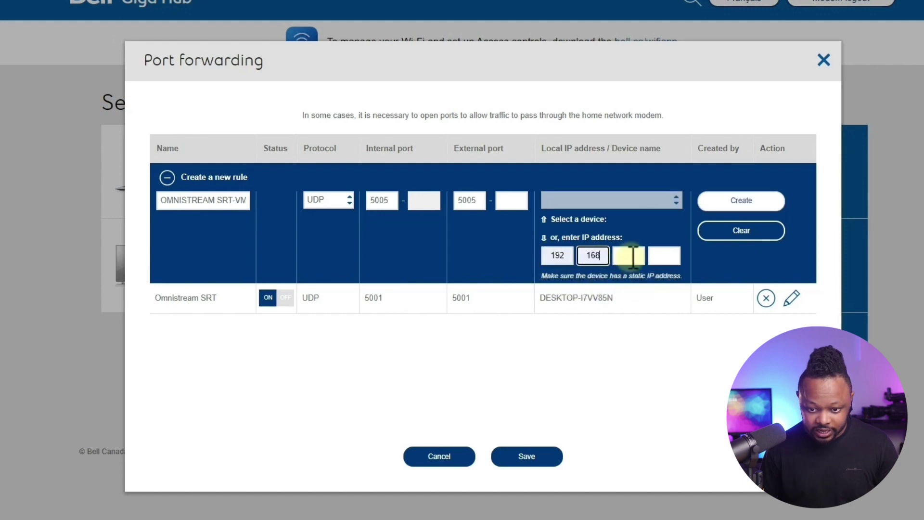
pyautogui.click(633, 255)
pyautogui.write('2')
pyautogui.click(664, 255)
pyautogui.write('12')
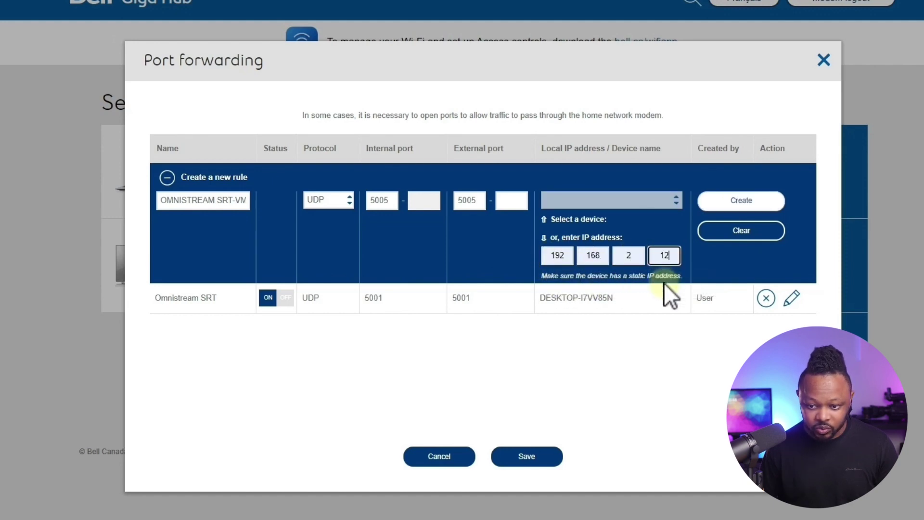
# Create and save the OMNISTREAM SRT-VMIX rule, then close the router tab.
pyautogui.click(753, 204)
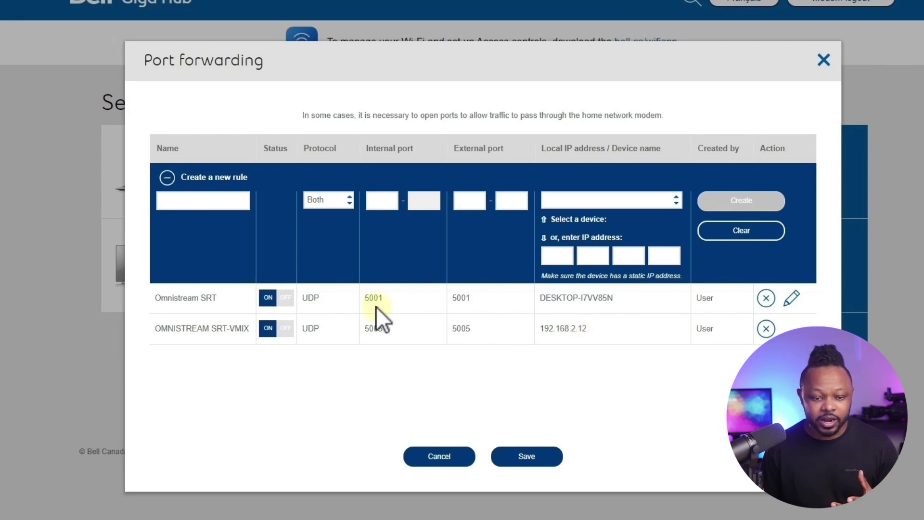
pyautogui.click(529, 460)
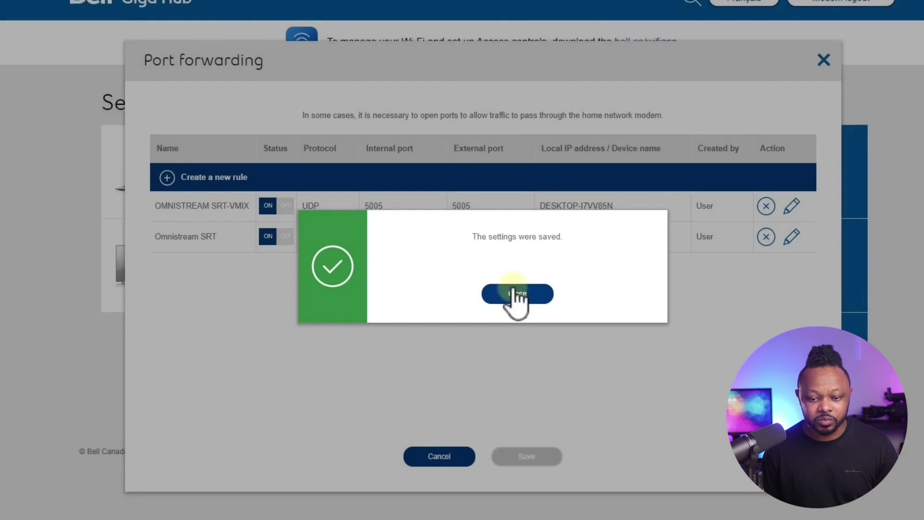
pyautogui.click(513, 293)
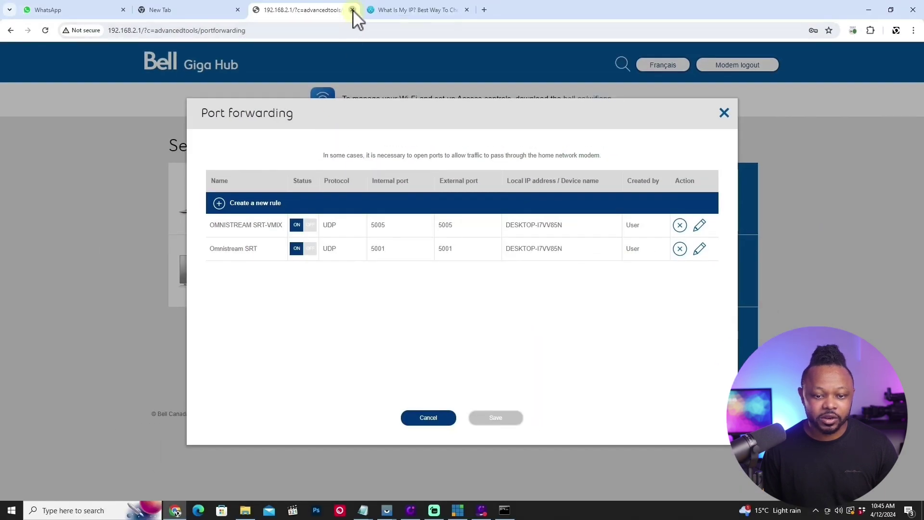
pyautogui.click(353, 9)
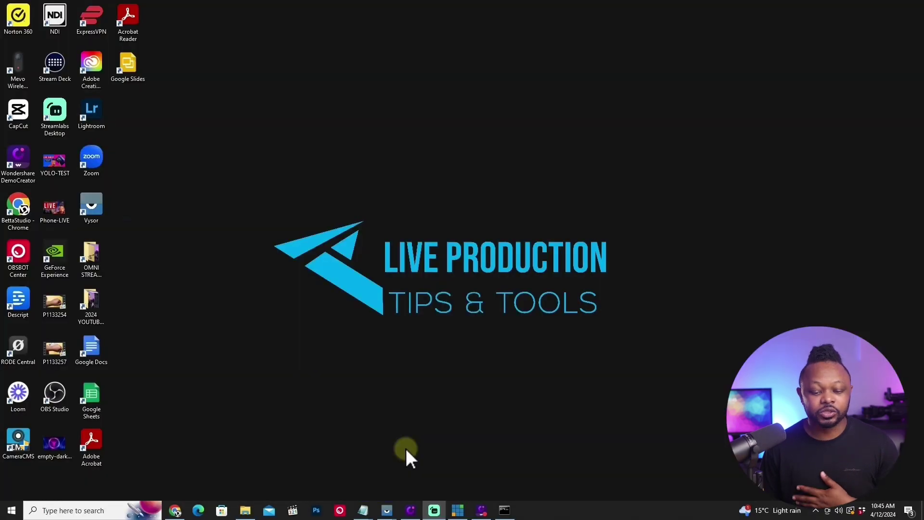
# Bring up the Vysor mirror of the phone's Omnistream camera screen.
pyautogui.moveTo(387, 509)
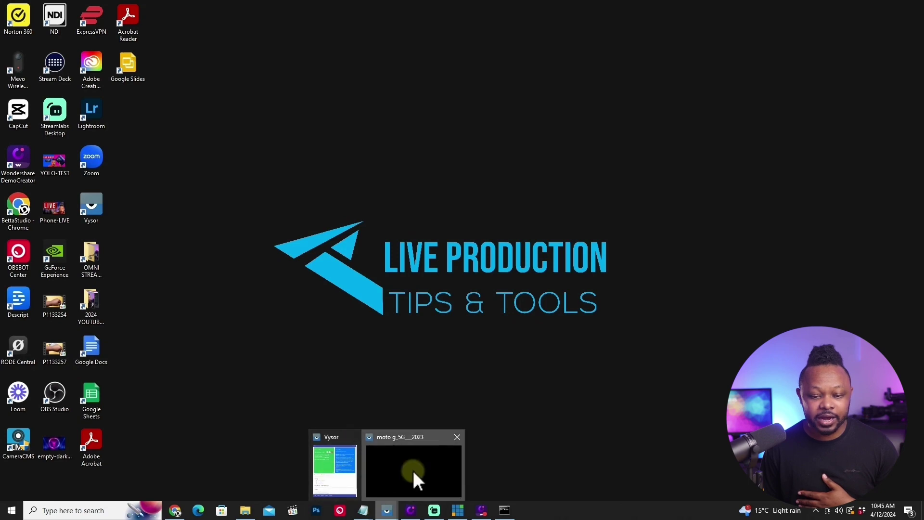
pyautogui.click(415, 477)
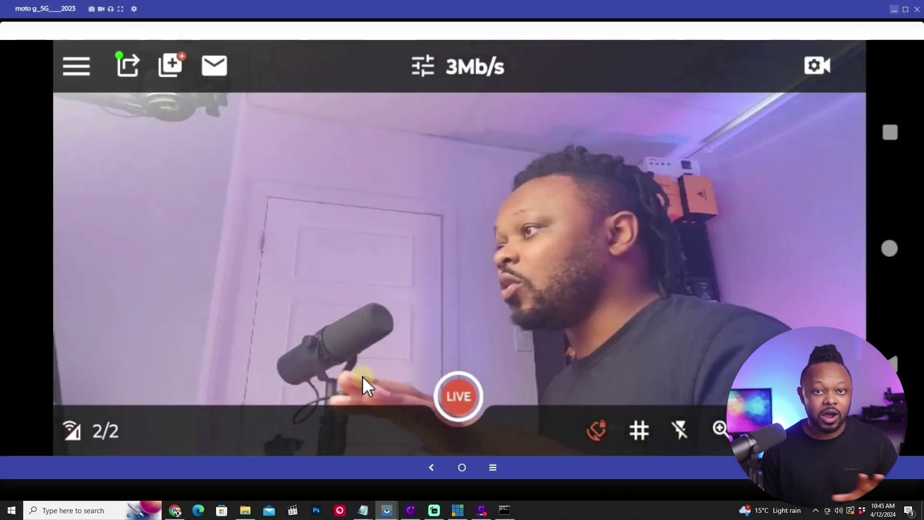
pyautogui.click(129, 67)
pyautogui.click(842, 87)
# Review the camera settings and bitrate options, leaving the bitrate at 3Mb/s.
pyautogui.click(818, 65)
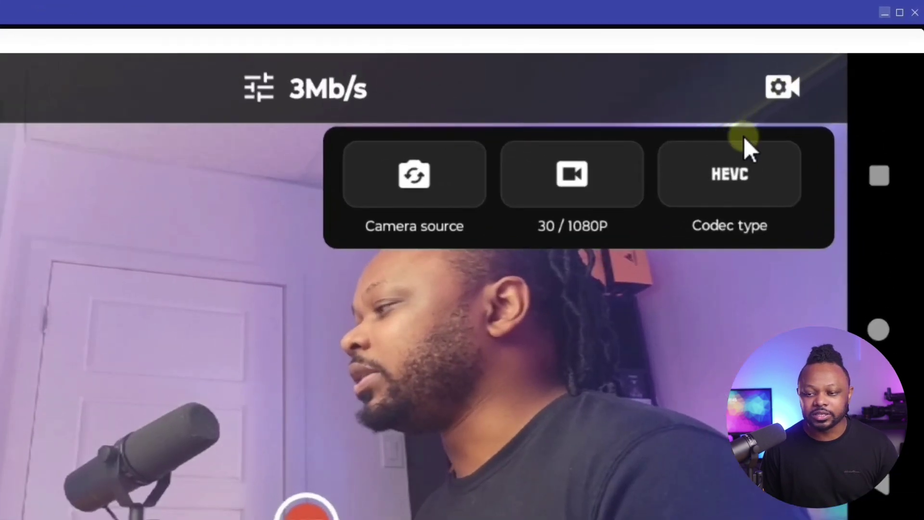
pyautogui.click(781, 89)
pyautogui.click(313, 87)
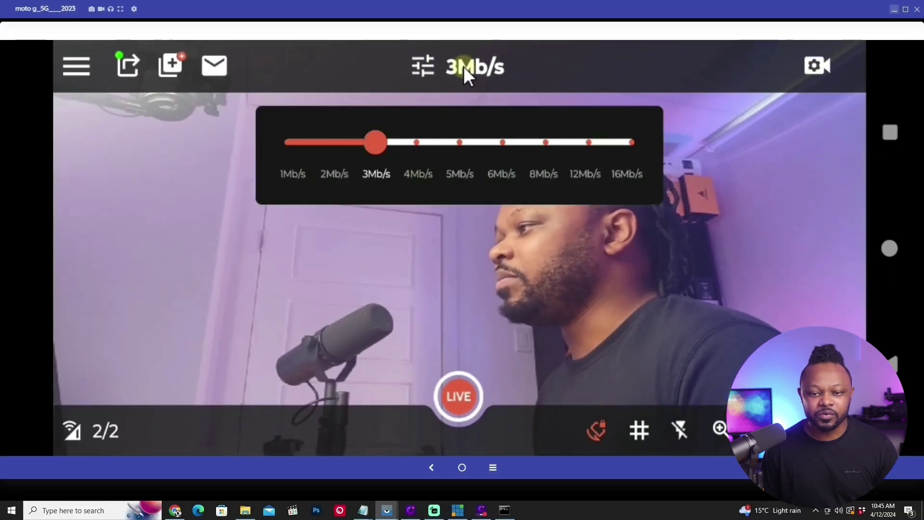
pyautogui.click(375, 140)
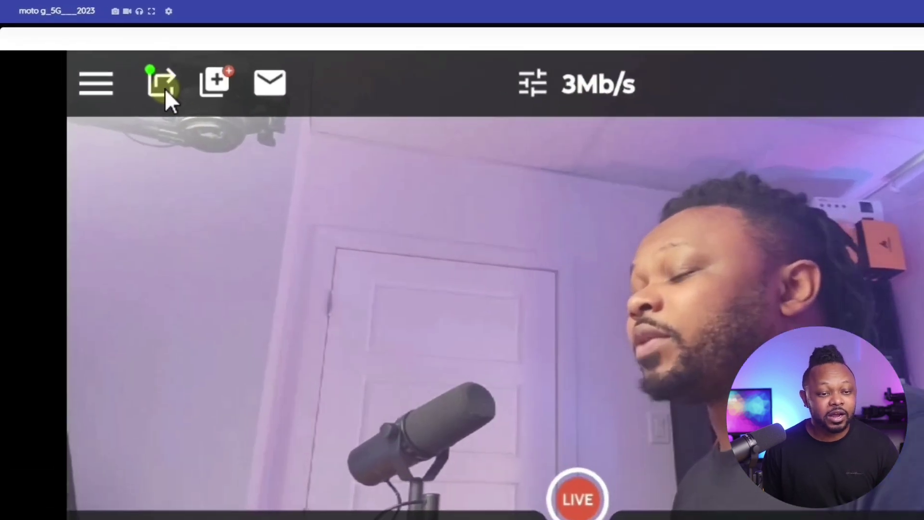
# Delete the existing SRT Caller export in Export Configuration and start a new SRT Caller entry.
pyautogui.click(171, 85)
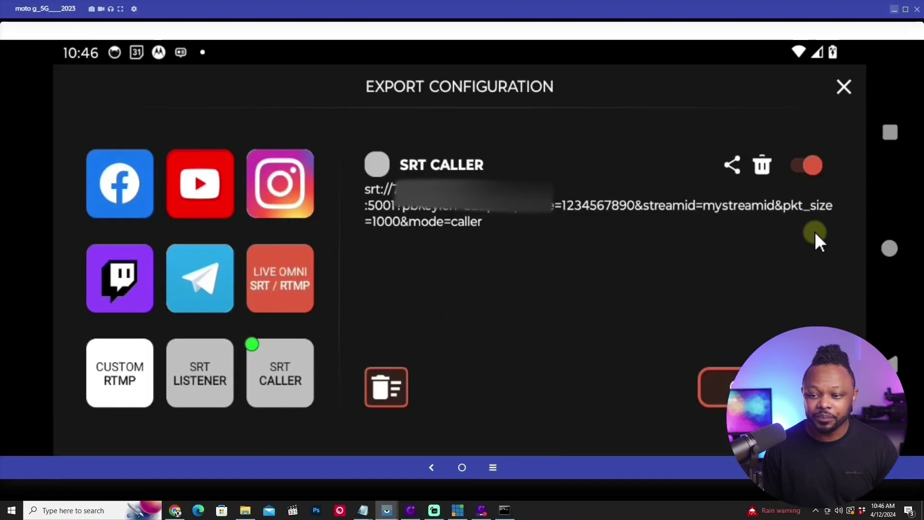
pyautogui.click(775, 181)
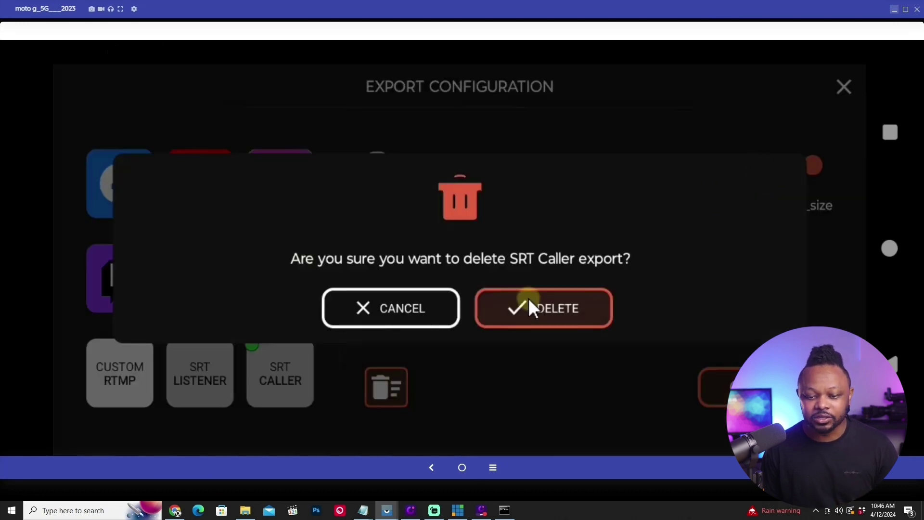
pyautogui.click(556, 309)
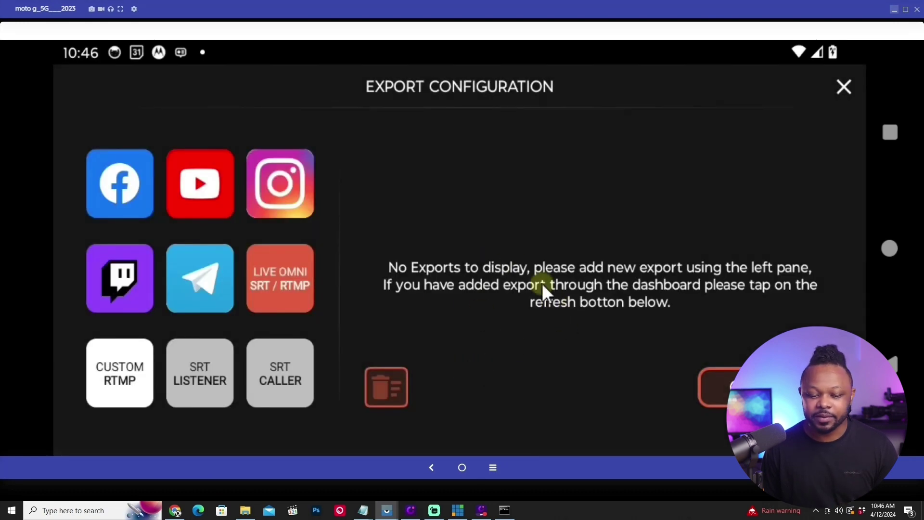
pyautogui.click(281, 375)
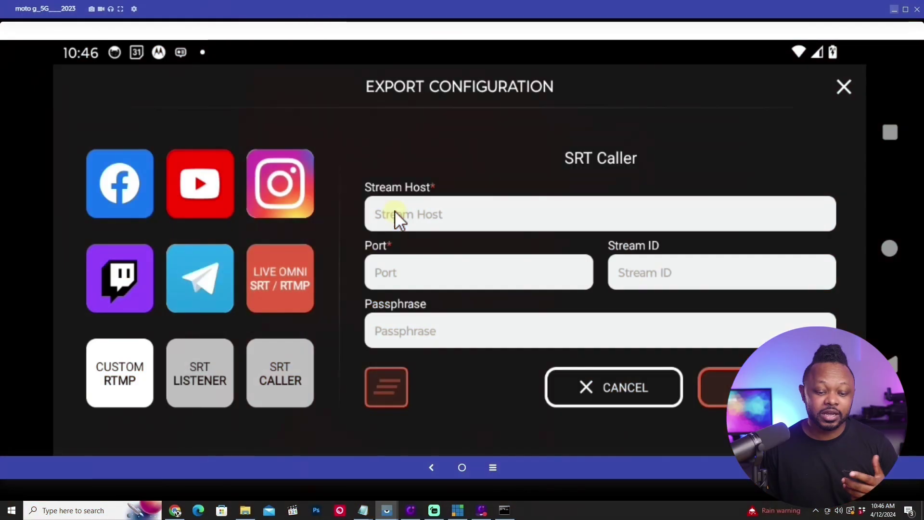
# Paste the cloud listener host into Stream Host and set Port to 5005.
pyautogui.click(177, 510)
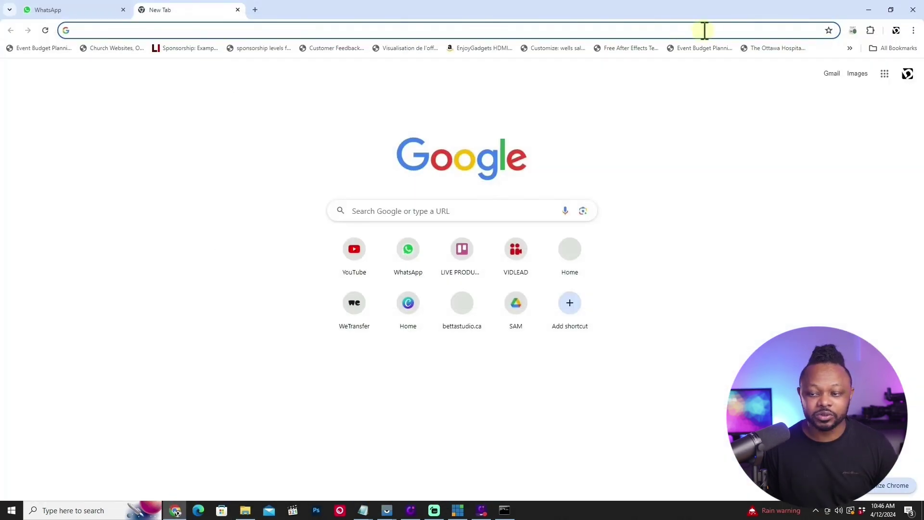
pyautogui.click(865, 10)
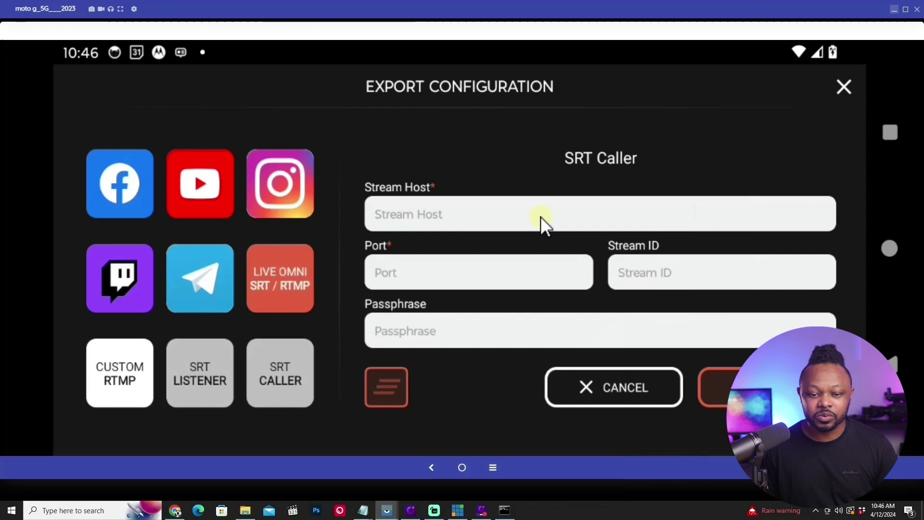
pyautogui.click(409, 214)
pyautogui.hotkey('ctrl', 'v')
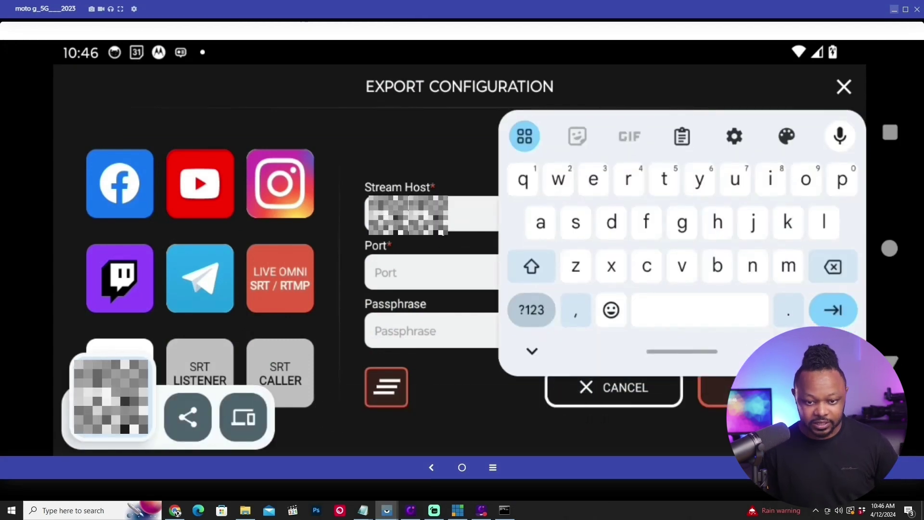
pyautogui.click(395, 272)
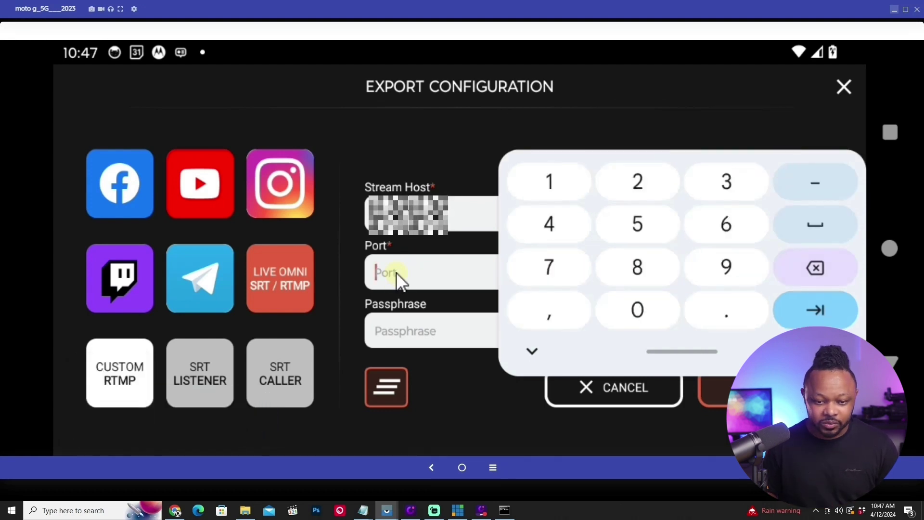
pyautogui.write('5')
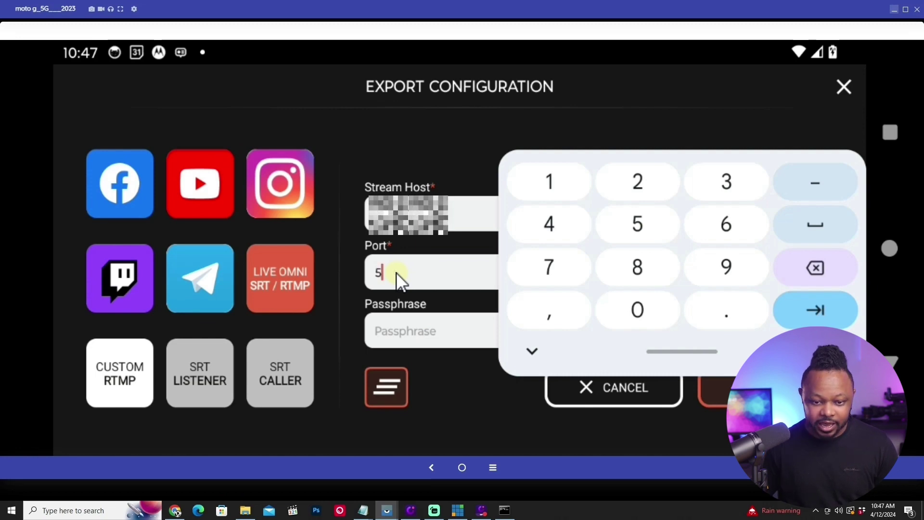
pyautogui.write('005')
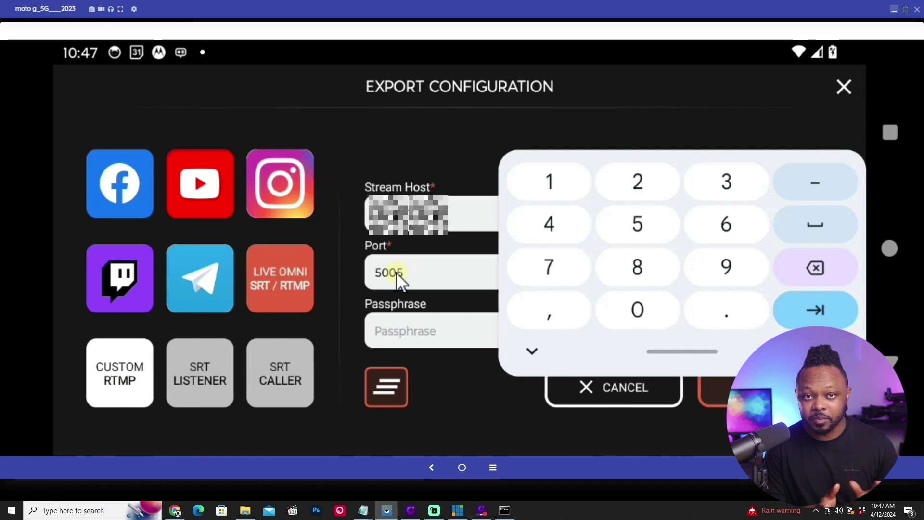
# Enter stream ID mystreamid and the ten-digit numeric passphrase.
pyautogui.click(416, 328)
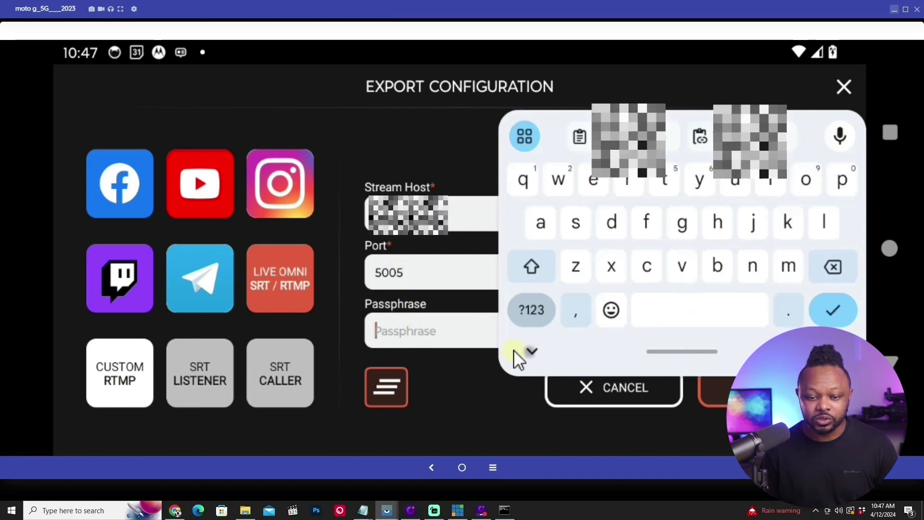
pyautogui.click(529, 352)
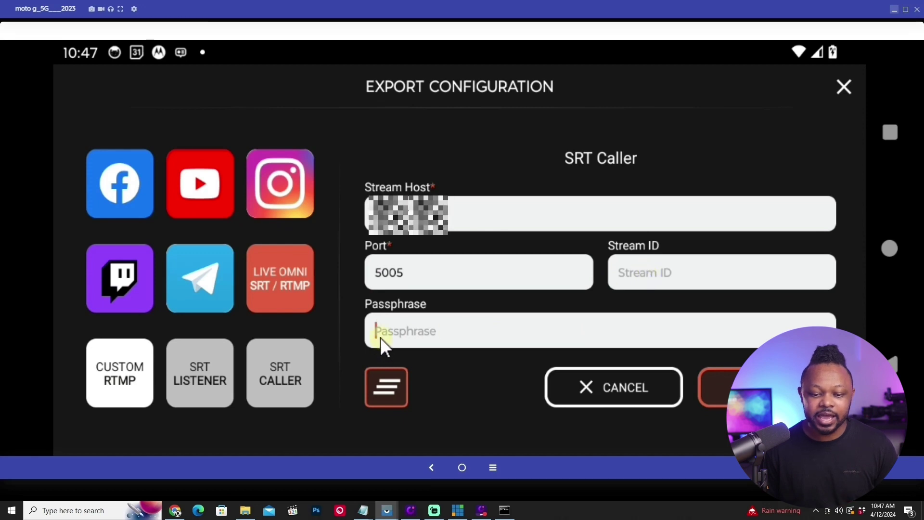
pyautogui.click(640, 276)
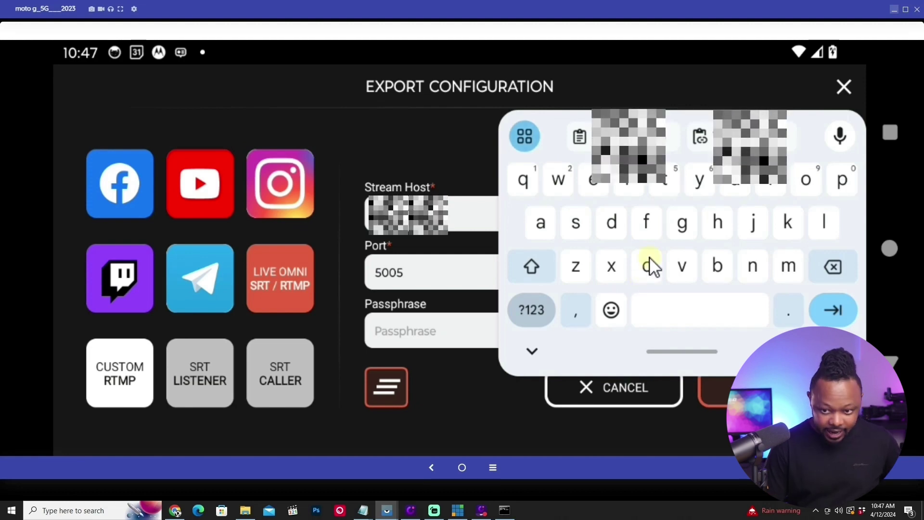
pyautogui.click(406, 336)
pyautogui.click(528, 350)
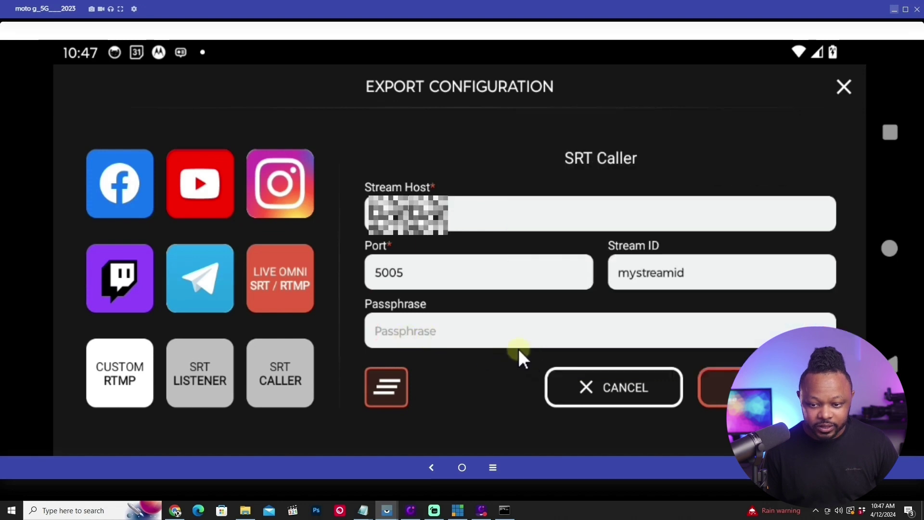
pyautogui.click(382, 331)
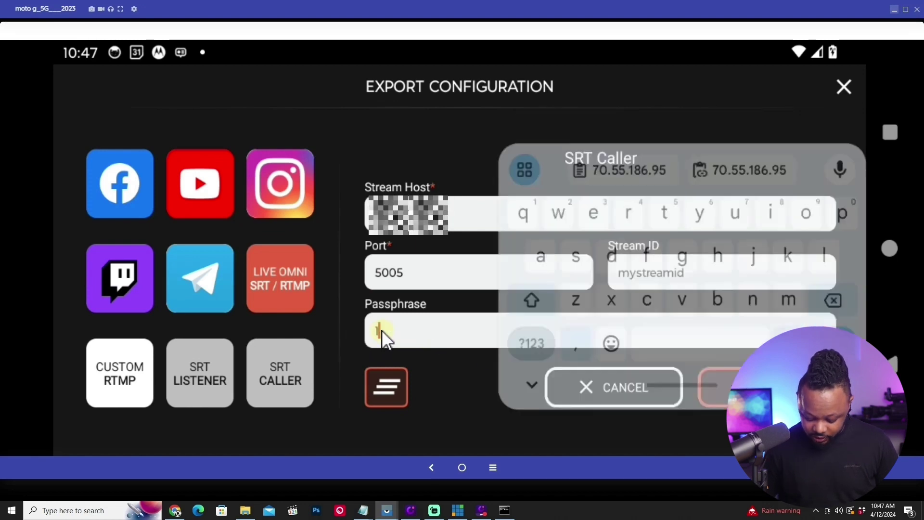
pyautogui.write('123456')
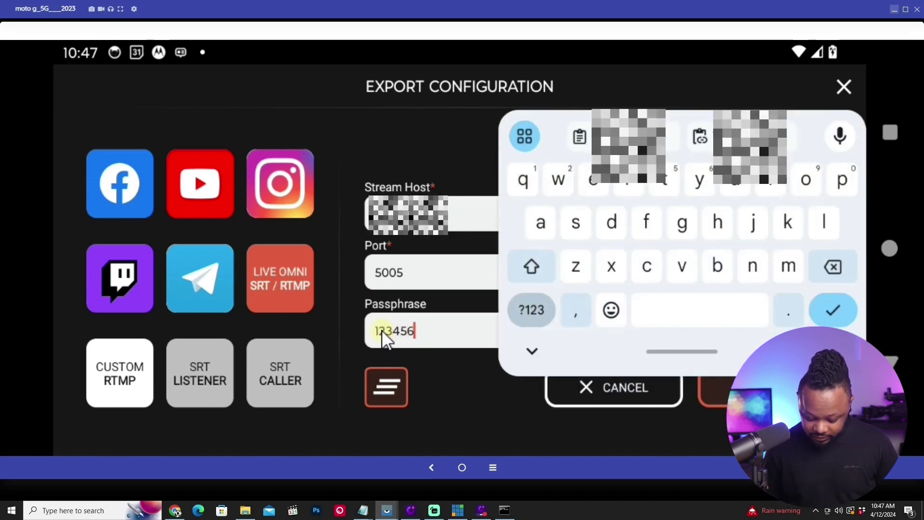
pyautogui.write('7890')
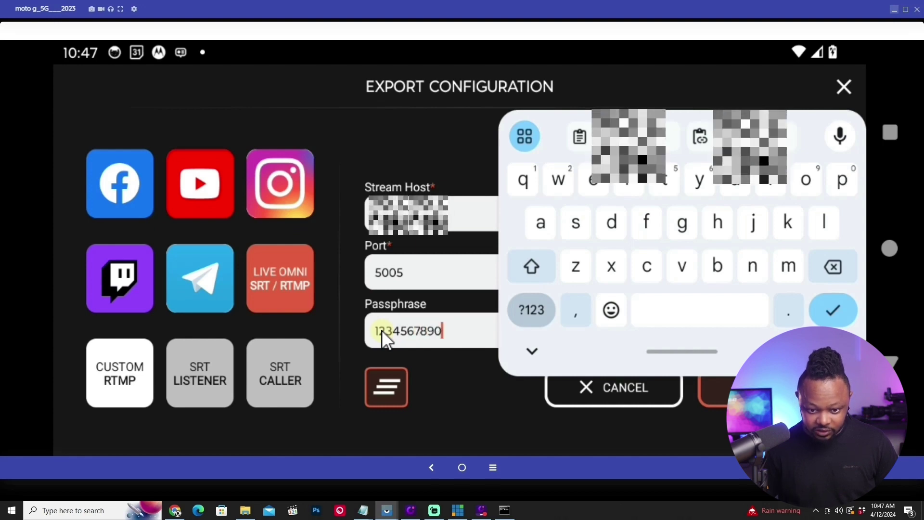
pyautogui.click(500, 361)
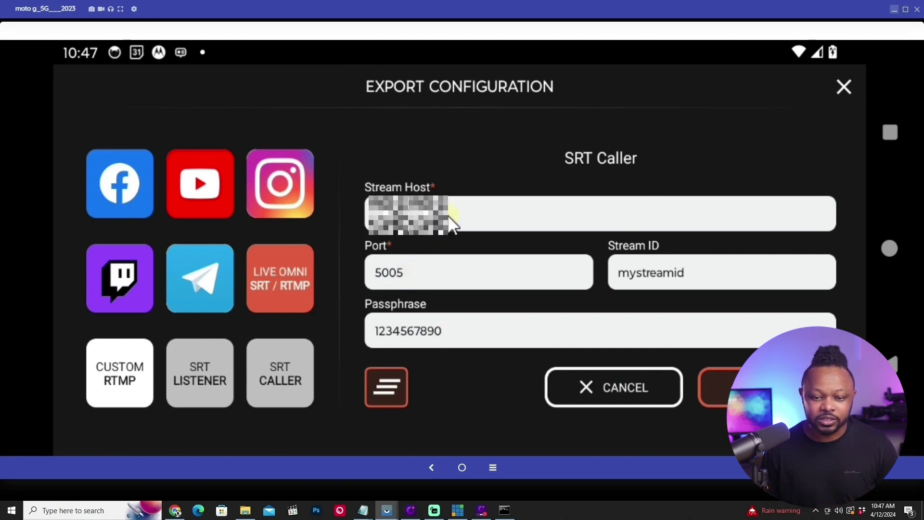
# Submit the SRT Caller export, close Export Configuration, and bring vMix to the front.
pyautogui.click(742, 392)
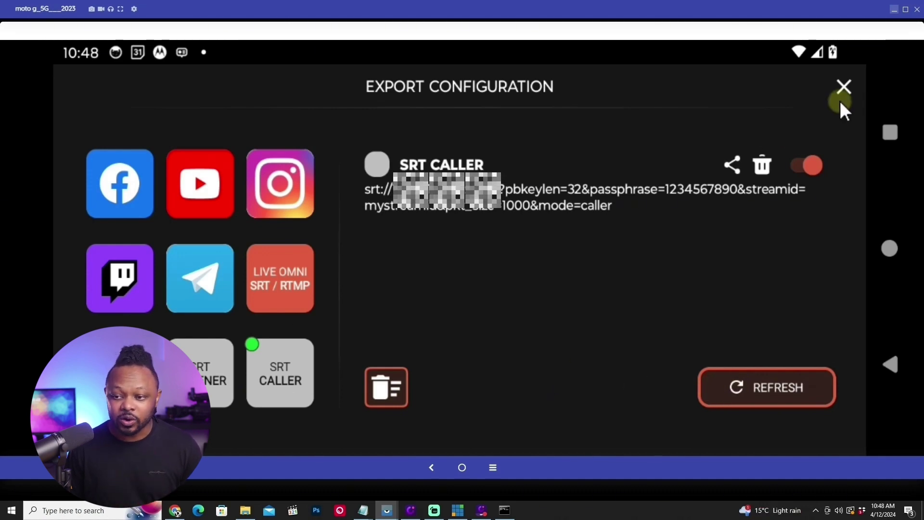
pyautogui.click(845, 85)
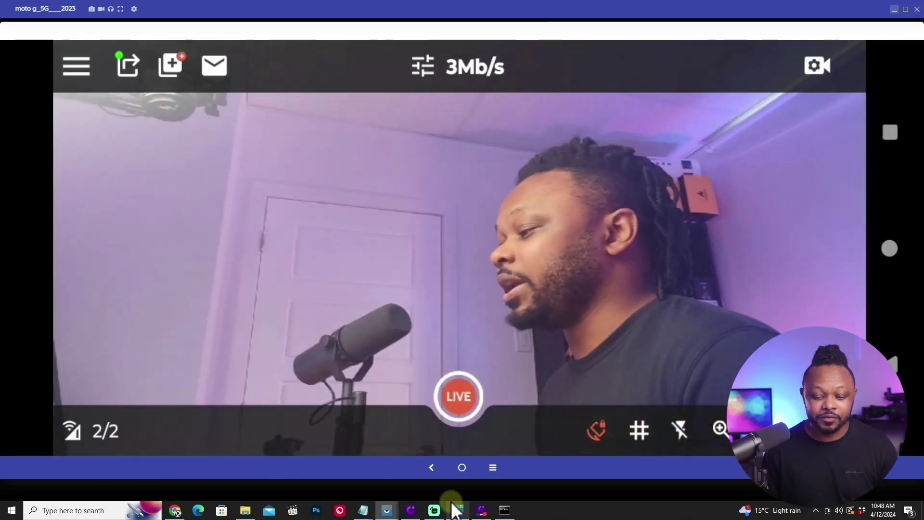
pyautogui.click(457, 510)
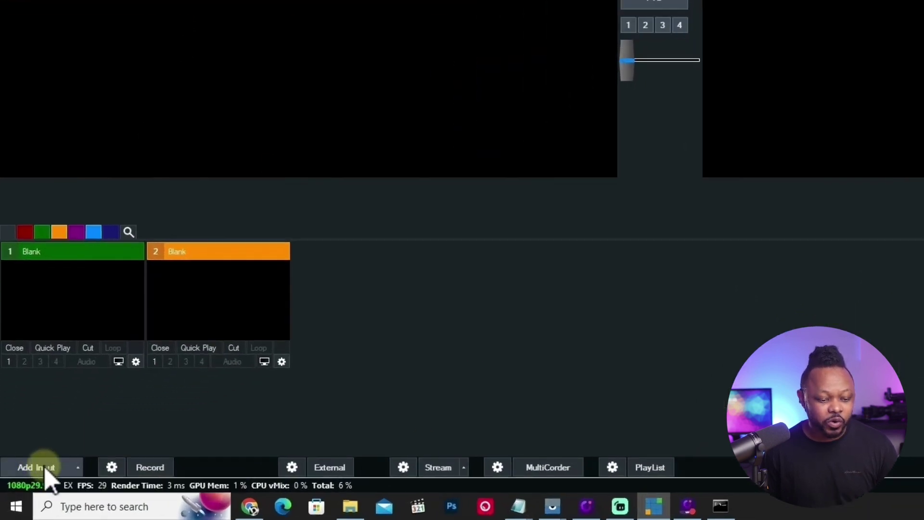
# Add an SRT (Listener) stream input on port 5005 with stream ID mystreamid and the passphrase.
pyautogui.click(45, 467)
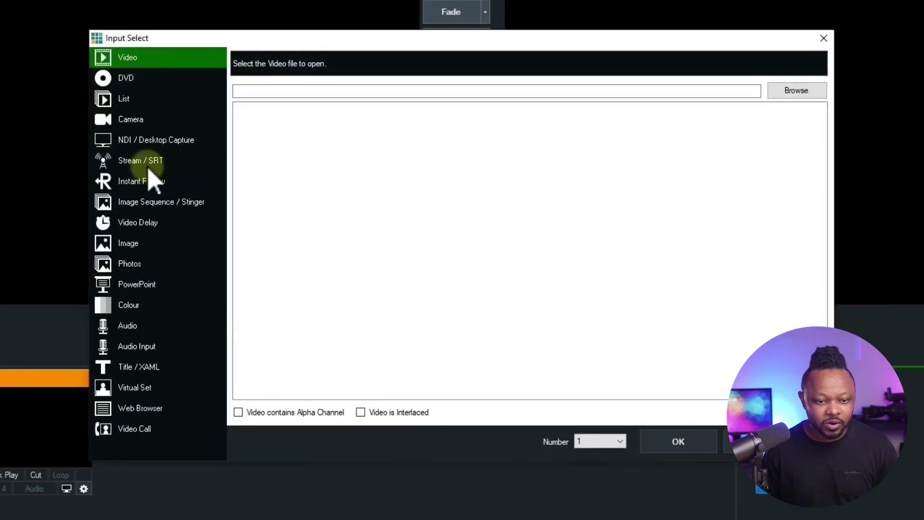
pyautogui.click(153, 182)
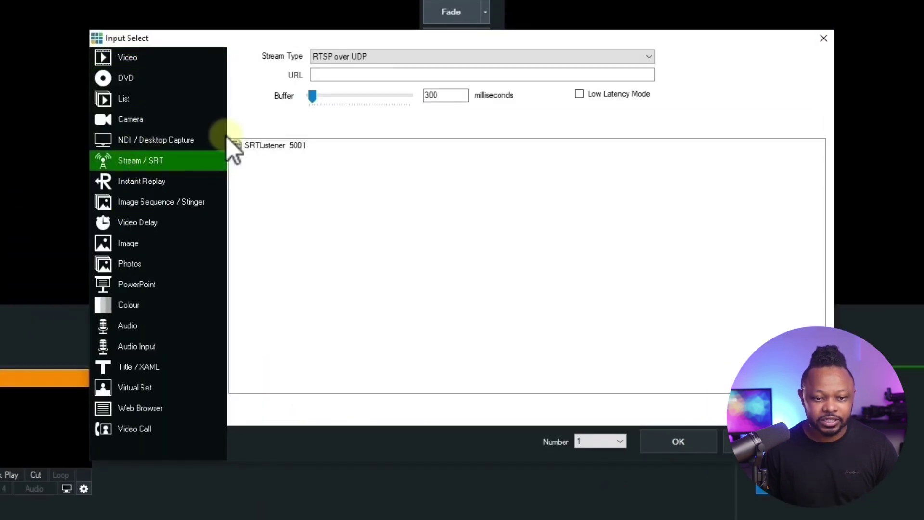
pyautogui.click(356, 57)
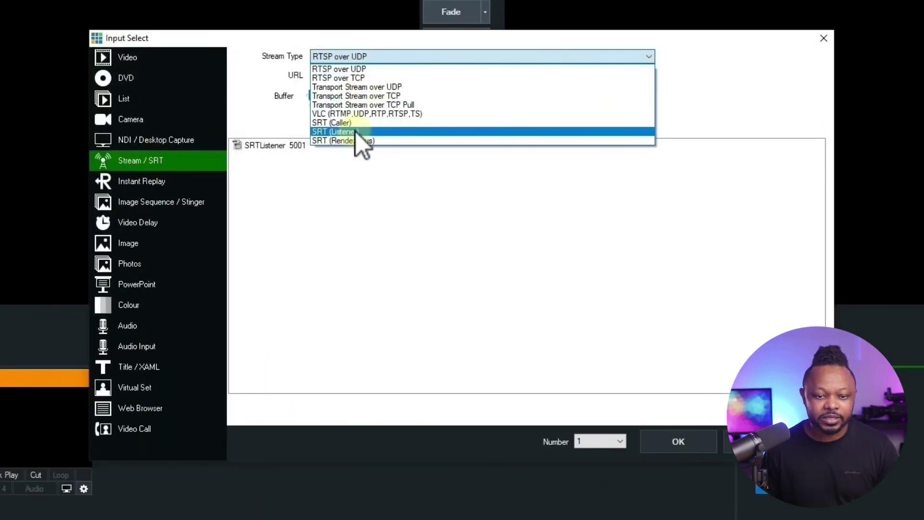
pyautogui.click(371, 132)
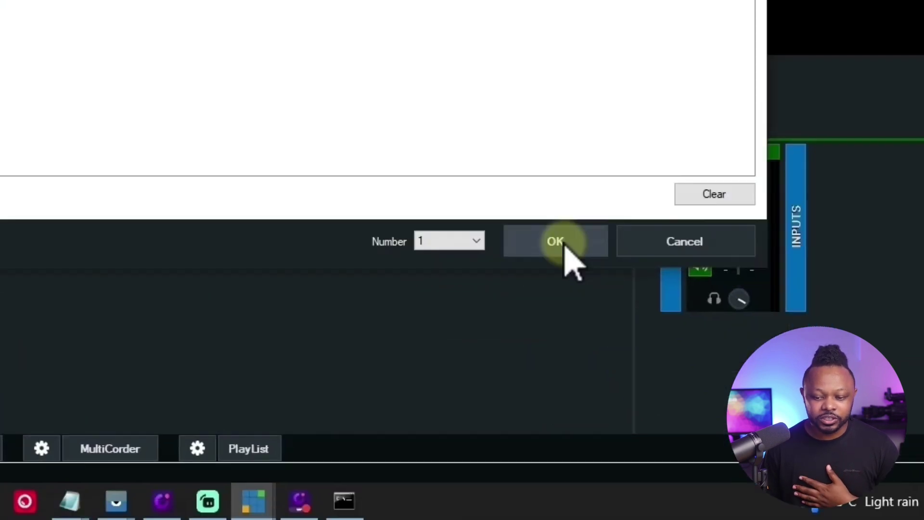
pyautogui.click(678, 441)
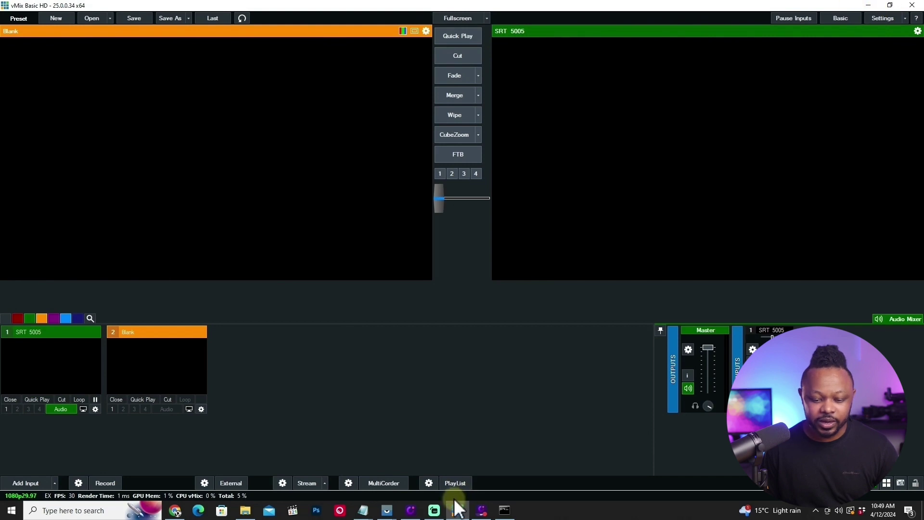
# Bring the phone mirror forward and start Omnistream's live stream.
pyautogui.moveTo(390, 513)
pyautogui.click(416, 463)
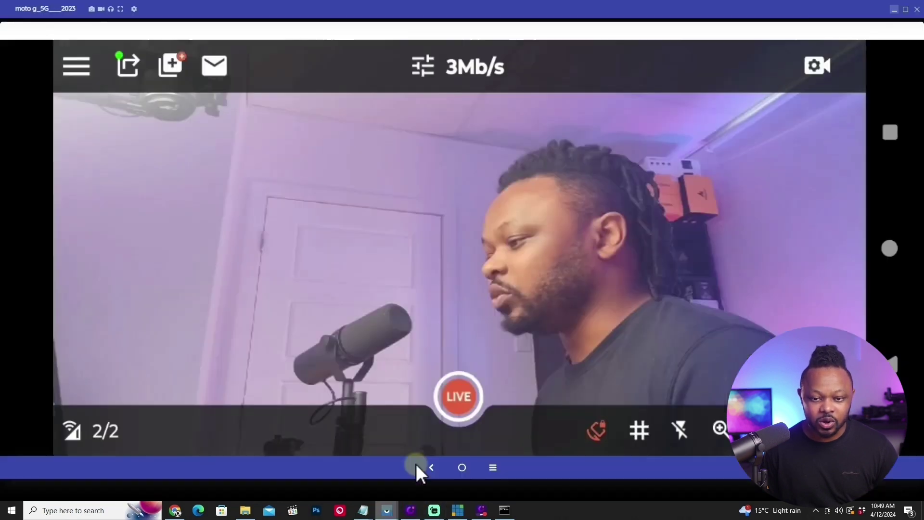
pyautogui.click(461, 396)
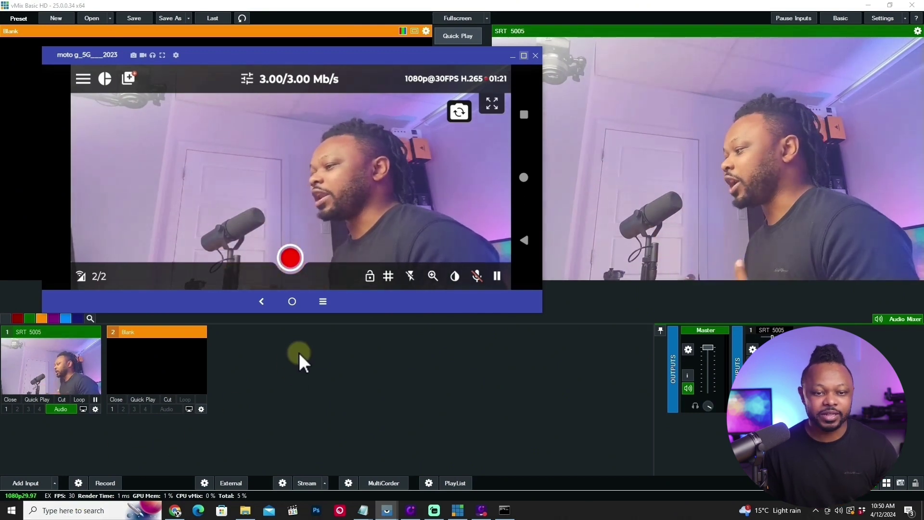
# Check the SRT 5005 feed in vMix, then stop the phone stream and minimize the mirror.
pyautogui.moveTo(377, 57); pyautogui.dragTo(431, 95)
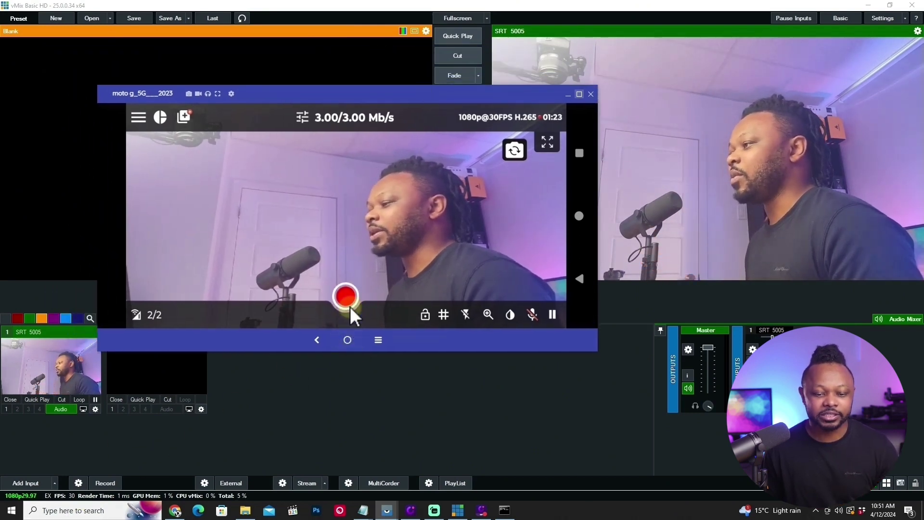
pyautogui.click(373, 200)
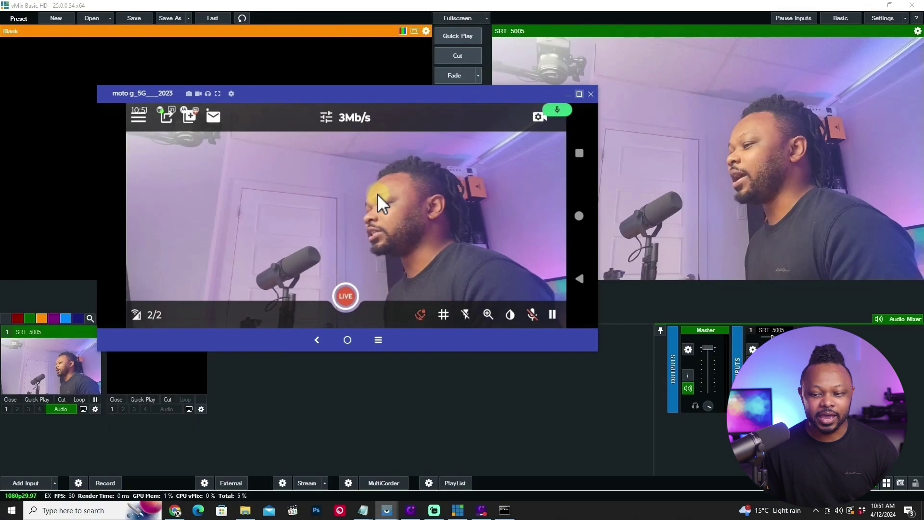
pyautogui.click(568, 94)
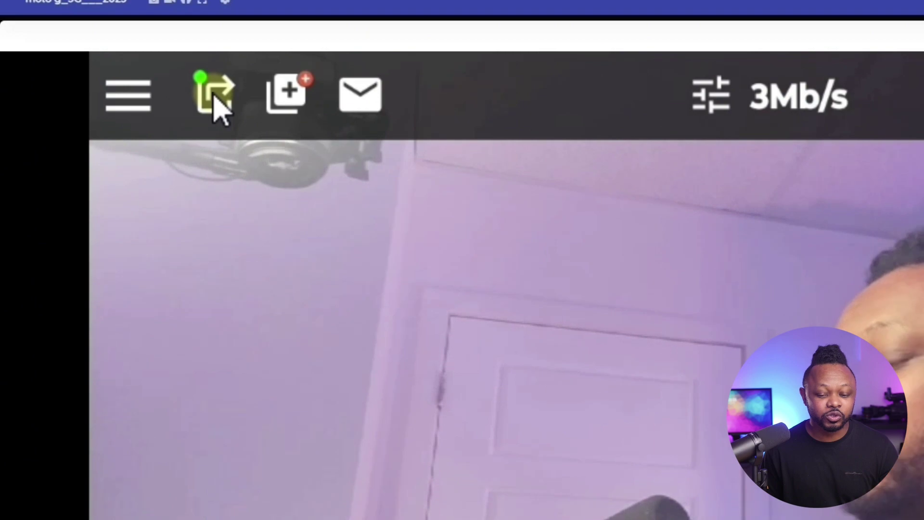
# Turn off SRT Caller and generate an SRT Listener at 34.174.211.113, port 25457 with passphrase.
pyautogui.click(127, 65)
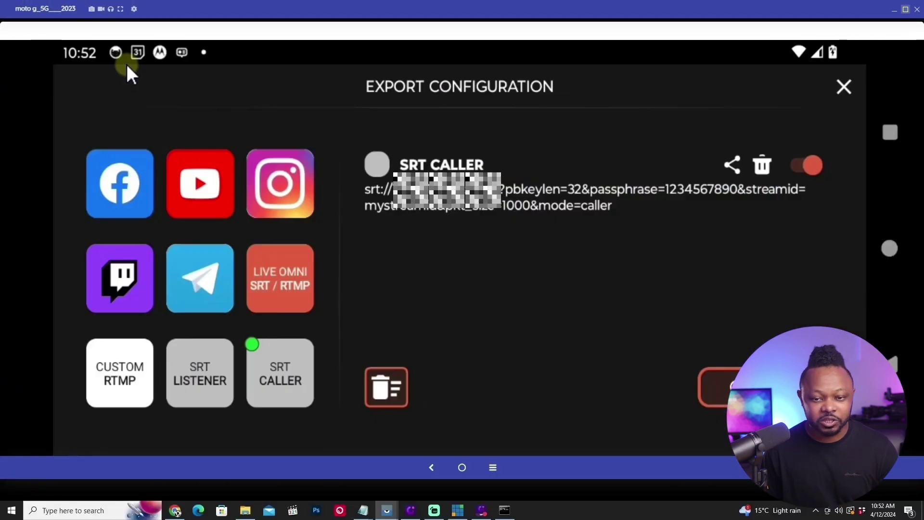
pyautogui.click(807, 165)
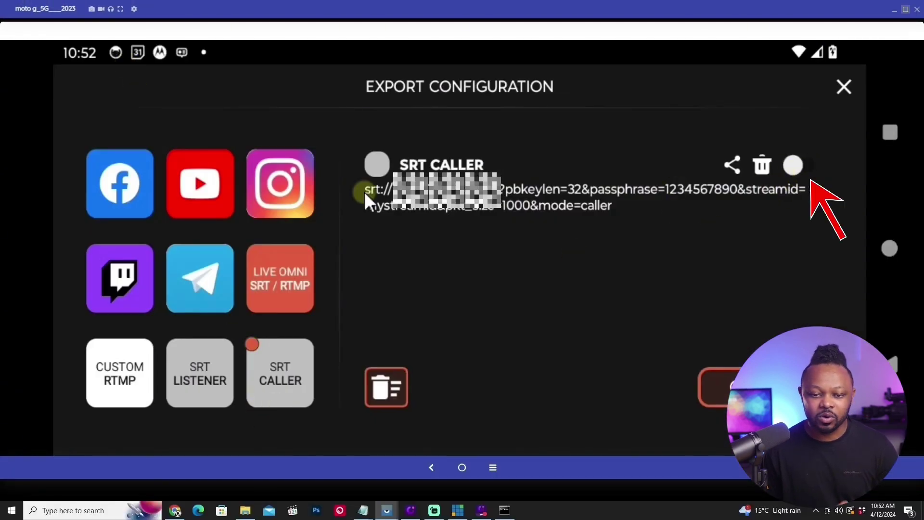
pyautogui.click(207, 377)
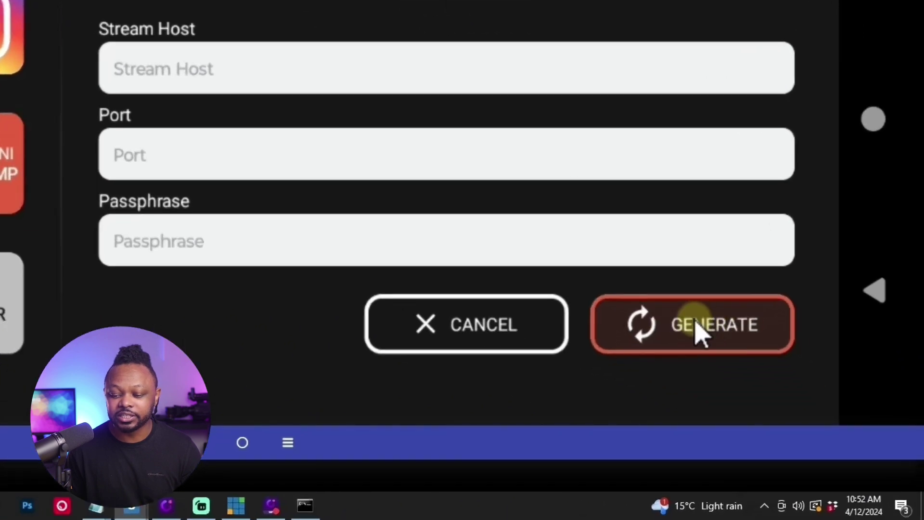
pyautogui.click(696, 328)
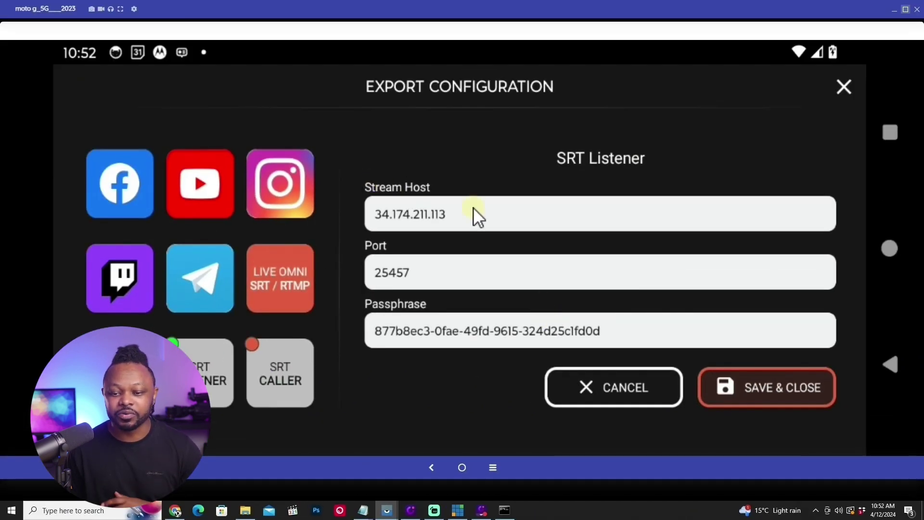
pyautogui.click(904, 10)
pyautogui.moveTo(427, 82); pyautogui.dragTo(760, 19)
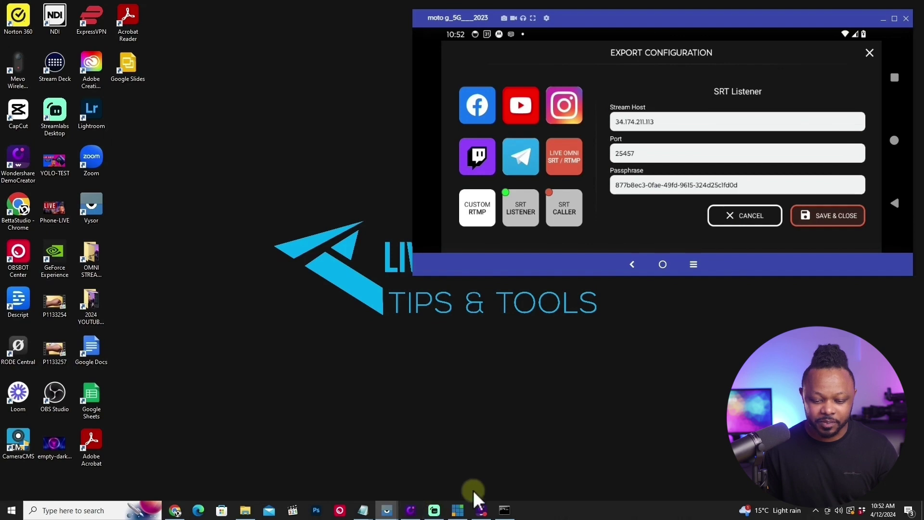
# Close vMix's old SRT 5005 input and open Input Select beside the phone window.
pyautogui.click(459, 510)
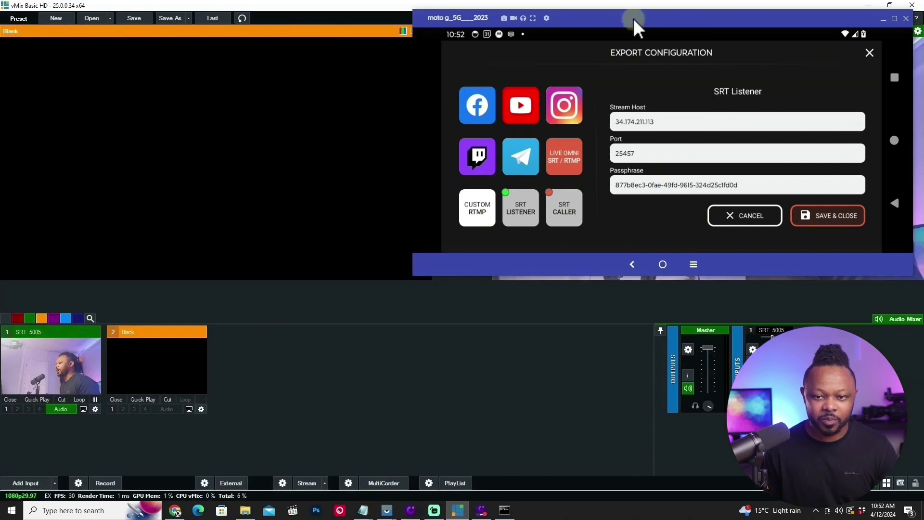
pyautogui.moveTo(633, 18); pyautogui.dragTo(628, 73)
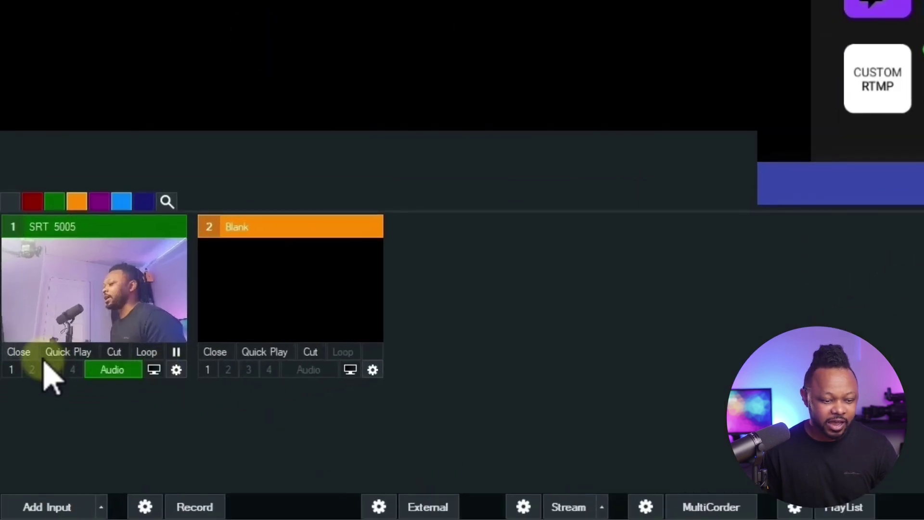
pyautogui.click(22, 353)
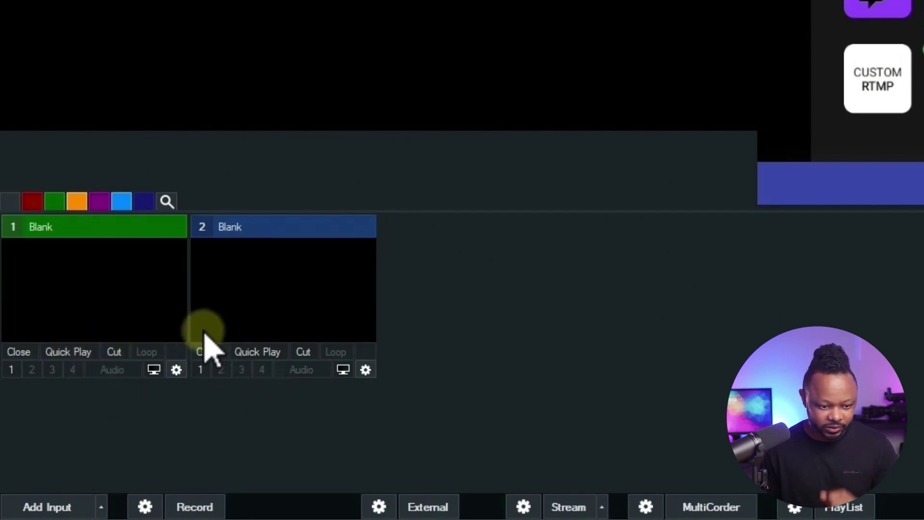
pyautogui.click(62, 505)
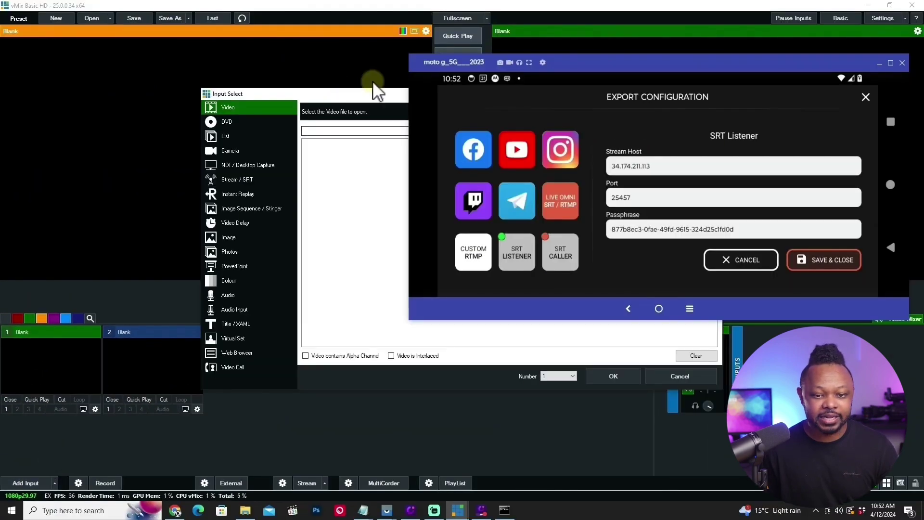
pyautogui.moveTo(376, 94); pyautogui.dragTo(197, 135)
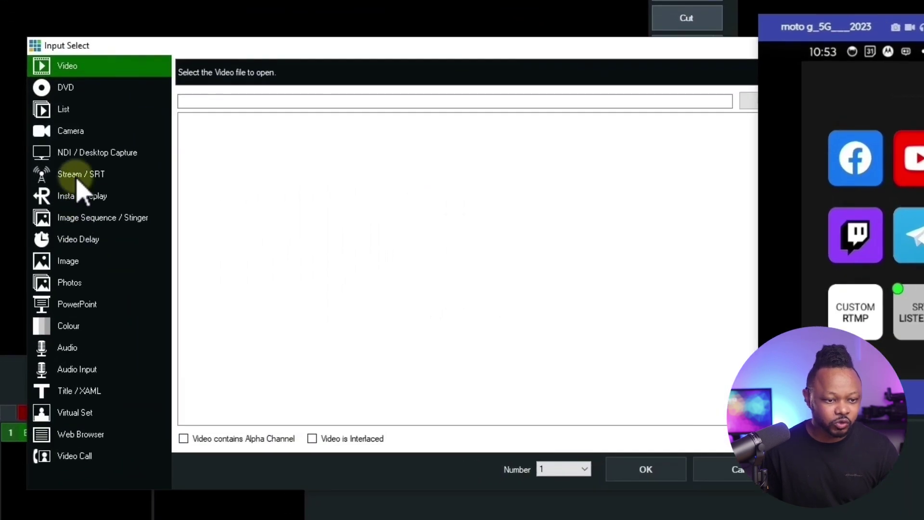
# Set the new input to SRT (Caller) and paste hostname 34.174.211.113 from Omnistream.
pyautogui.click(57, 225)
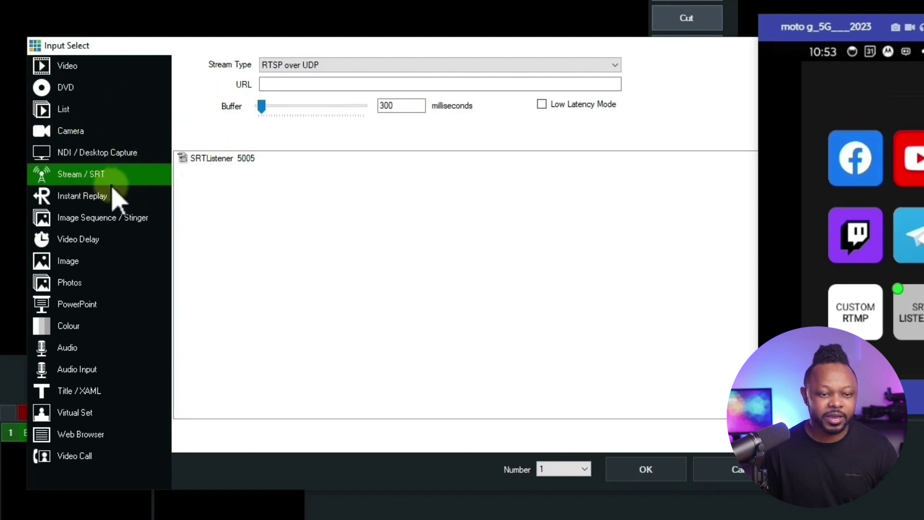
pyautogui.click(264, 66)
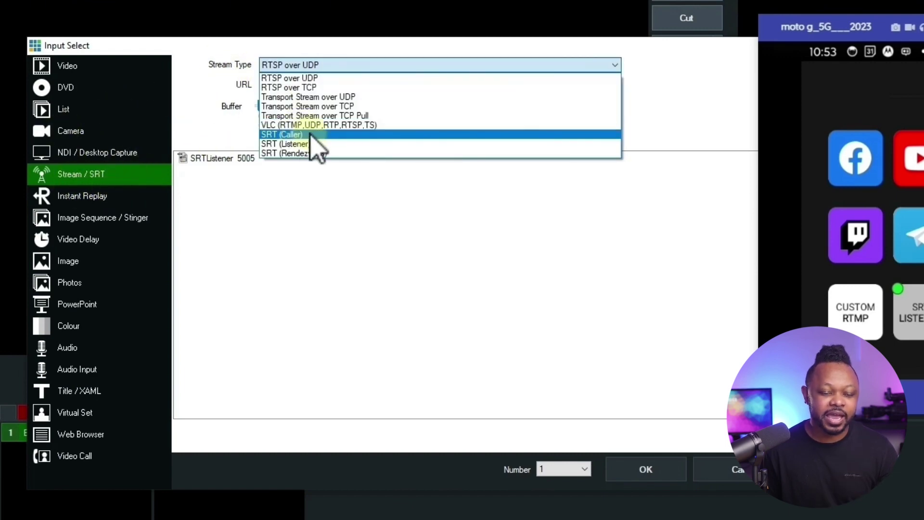
pyautogui.click(313, 136)
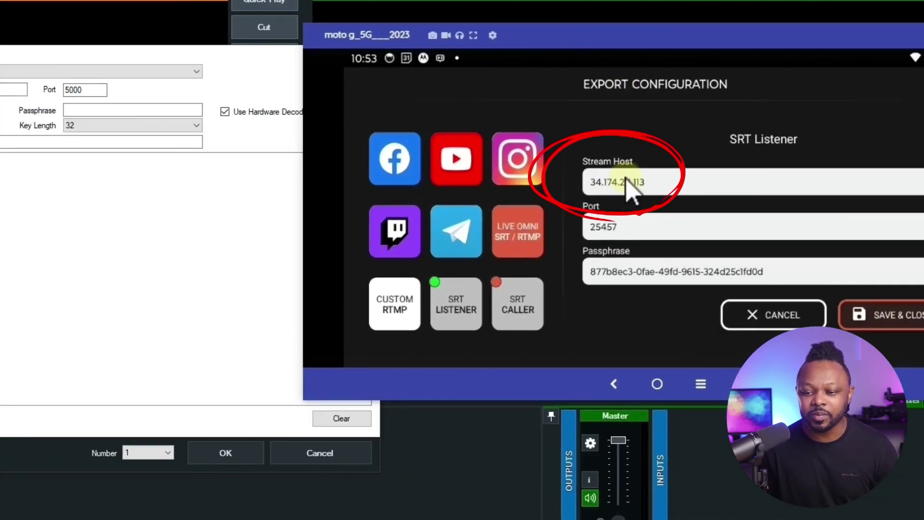
pyautogui.click(627, 182)
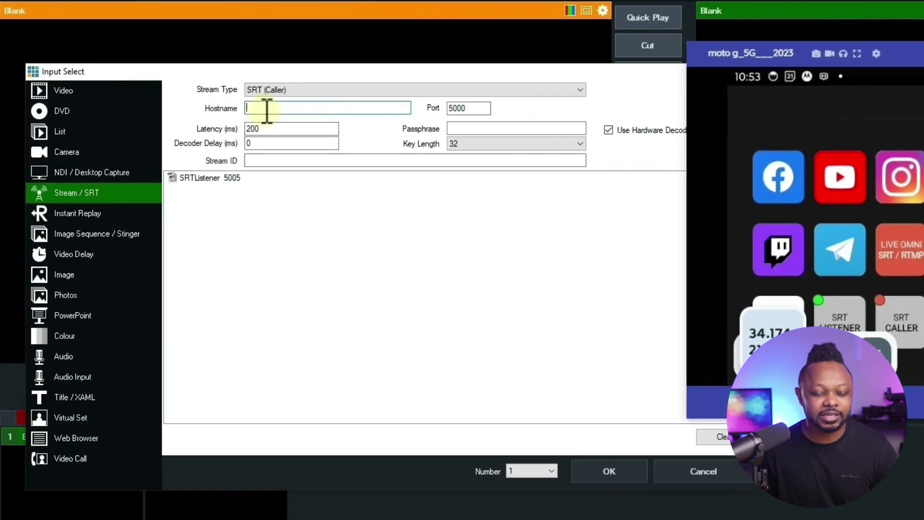
pyautogui.rightClick(264, 107)
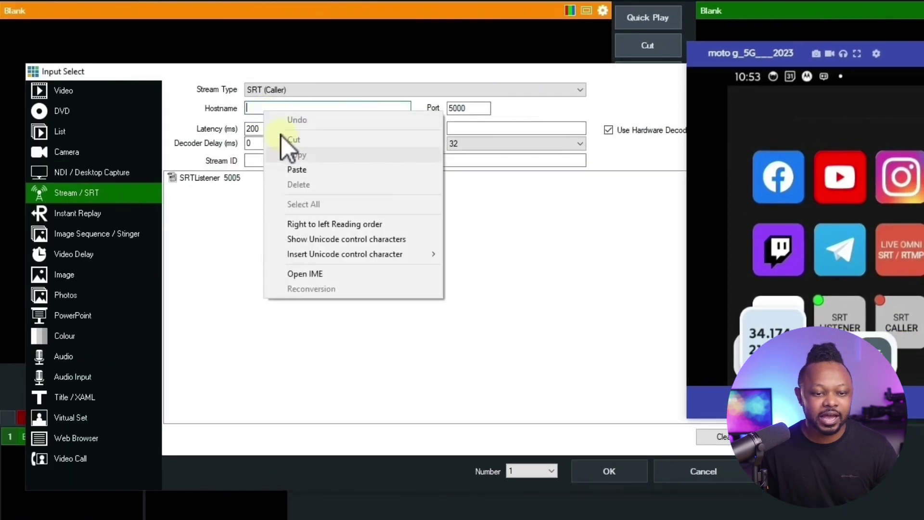
pyautogui.click(306, 173)
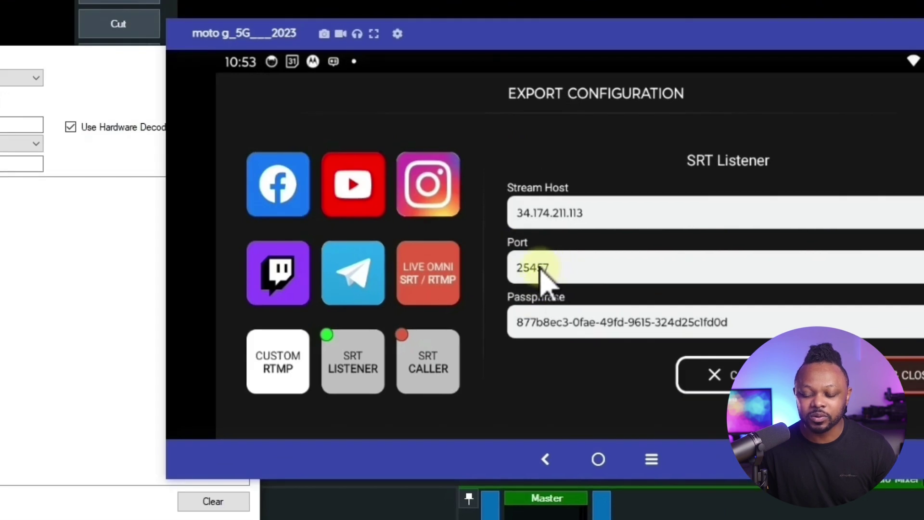
# Replace port 5000 with 25457 and paste the listener's passphrase from the phone.
pyautogui.click(540, 269)
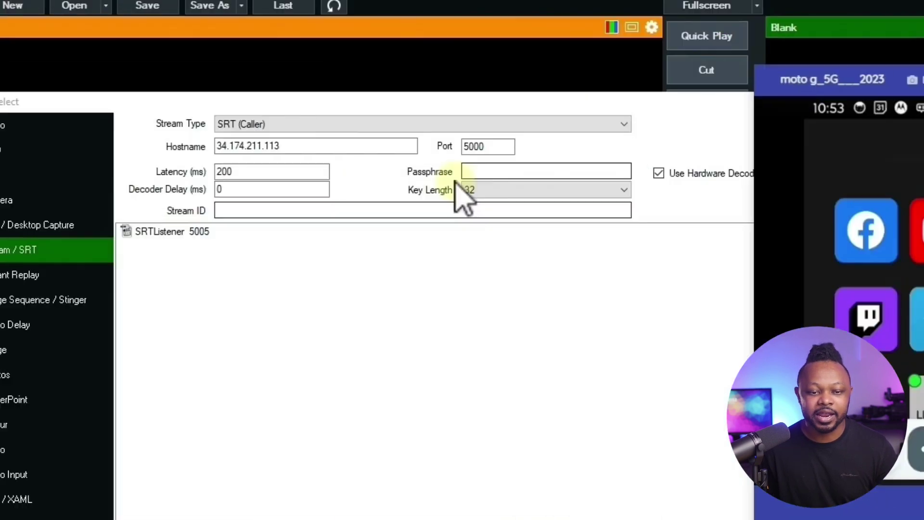
pyautogui.click(585, 153)
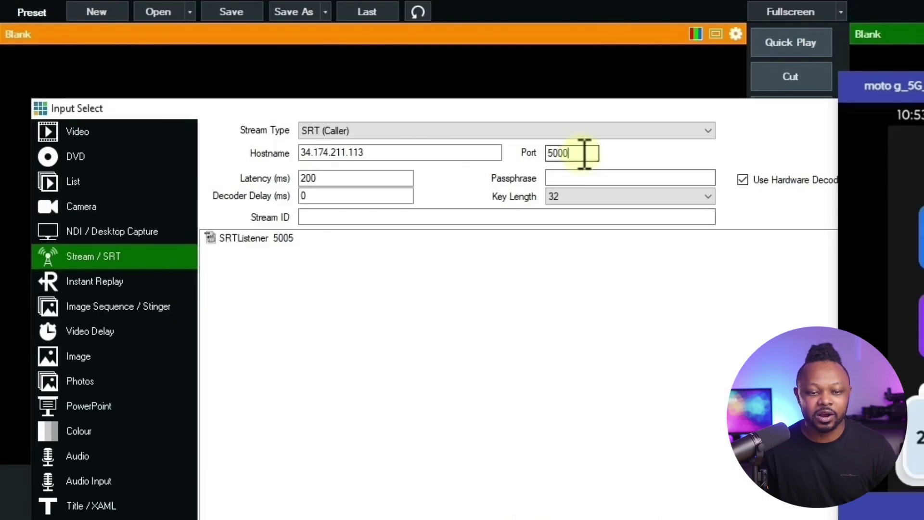
pyautogui.rightClick(547, 156)
pyautogui.click(588, 221)
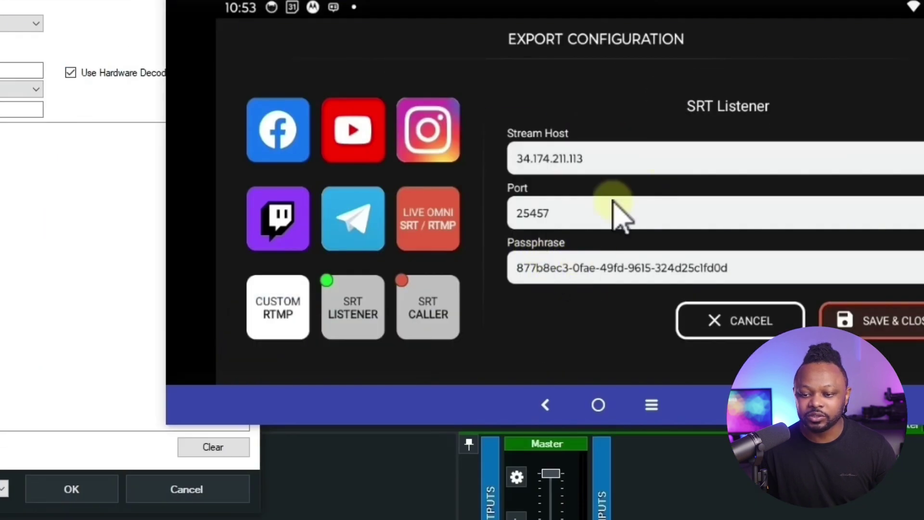
pyautogui.click(585, 270)
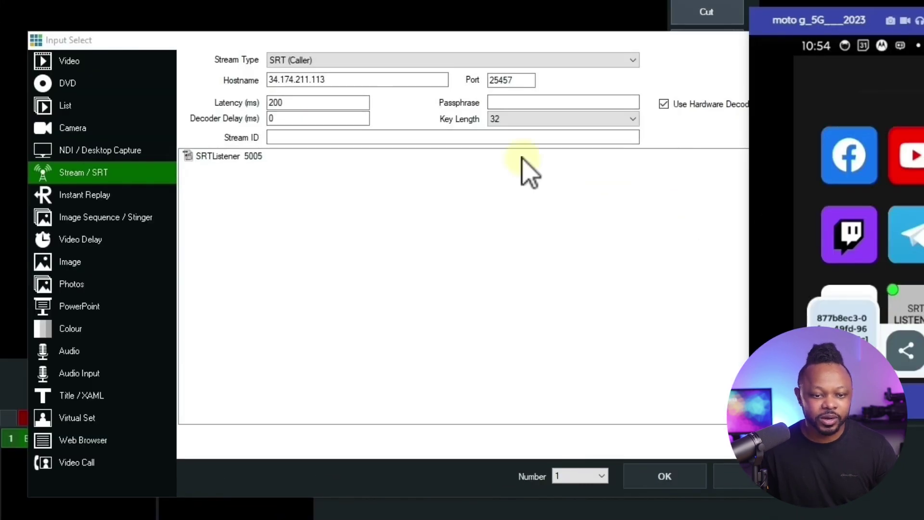
pyautogui.rightClick(510, 101)
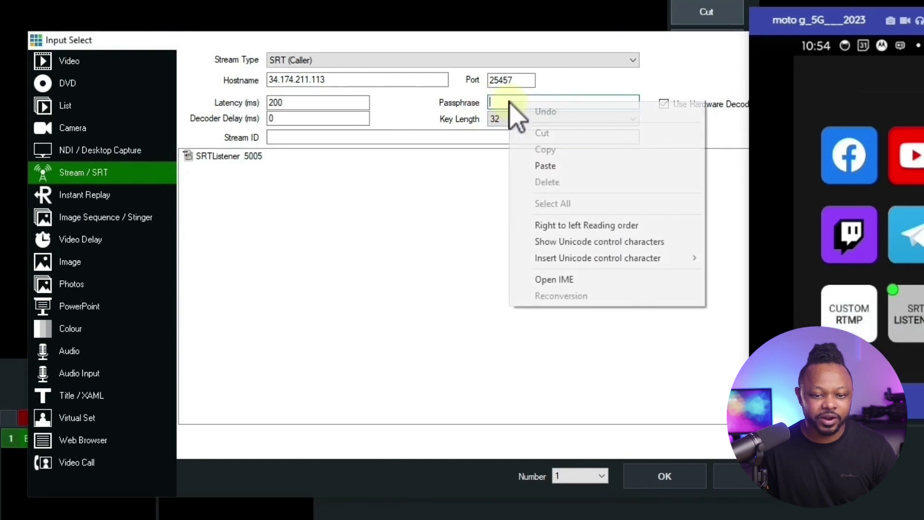
pyautogui.click(546, 166)
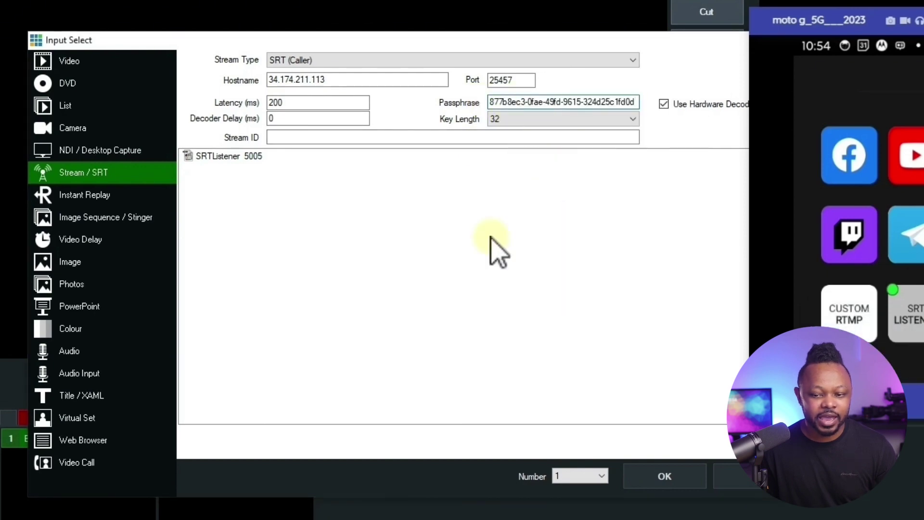
pyautogui.moveTo(765, 62); pyautogui.dragTo(684, 63)
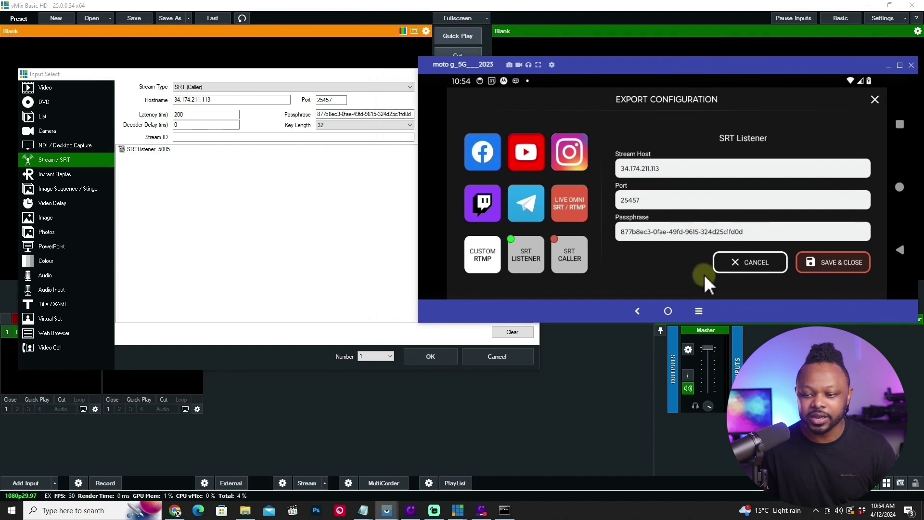
# Save the SRT Listener export, delete the old SRT Caller export, and close export settings.
pyautogui.click(828, 262)
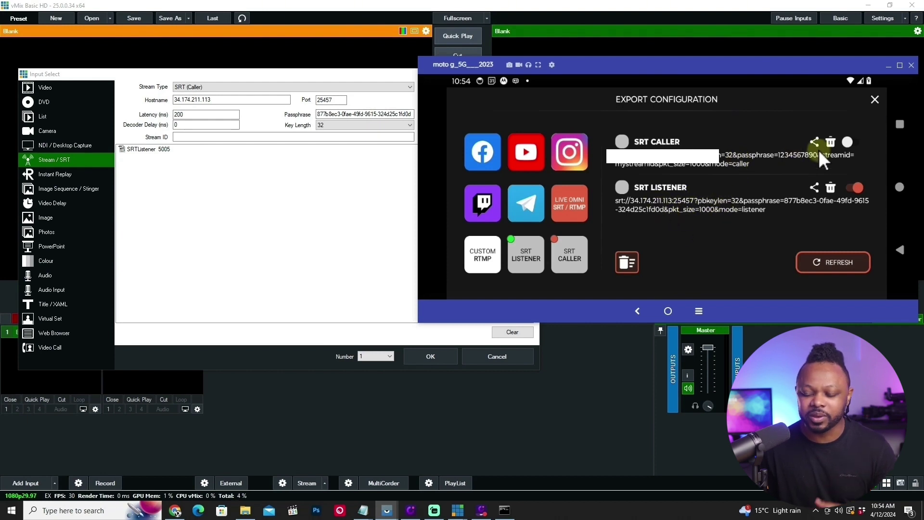
pyautogui.click(830, 143)
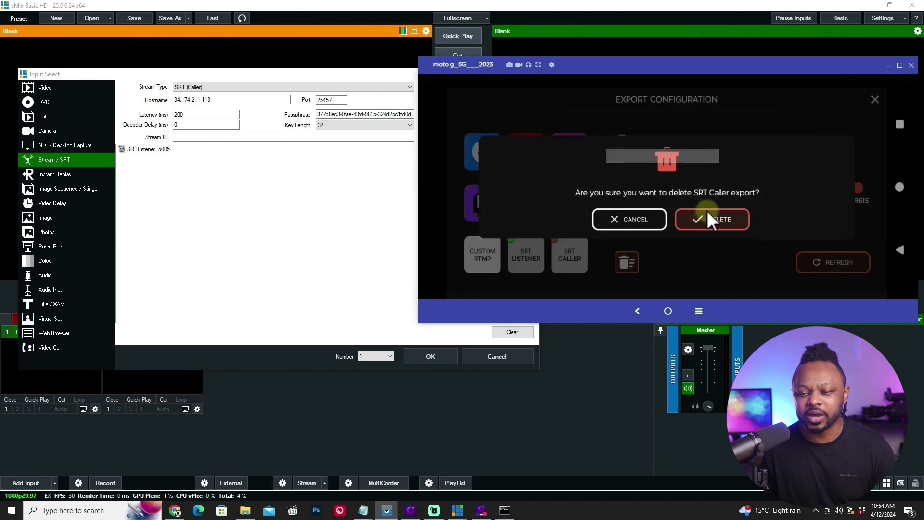
pyautogui.click(707, 212)
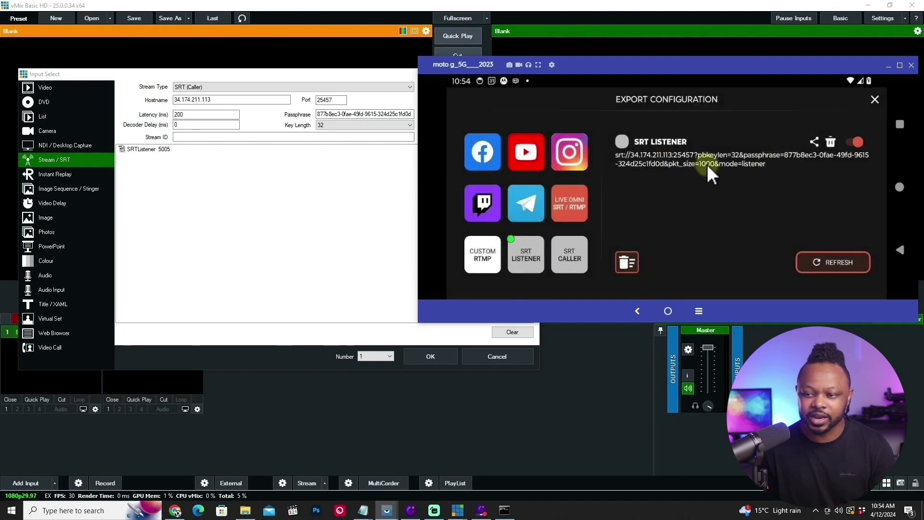
pyautogui.click(874, 99)
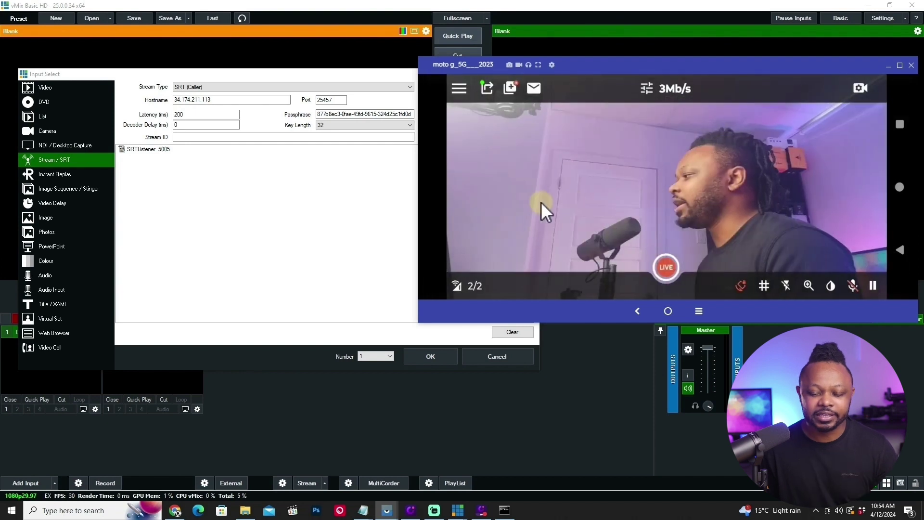
pyautogui.click(187, 169)
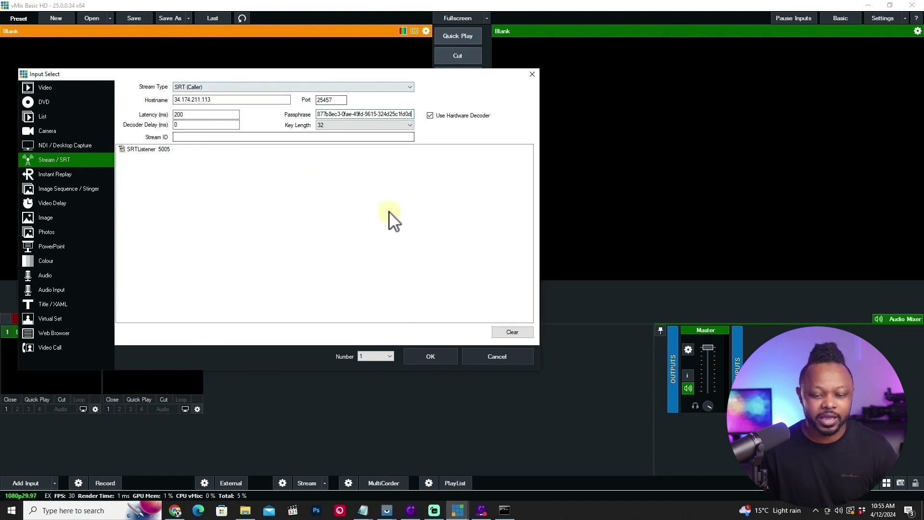
# Add the SRT 34.174.211.113 25457 input and start the phone's live stream into it.
pyautogui.click(430, 356)
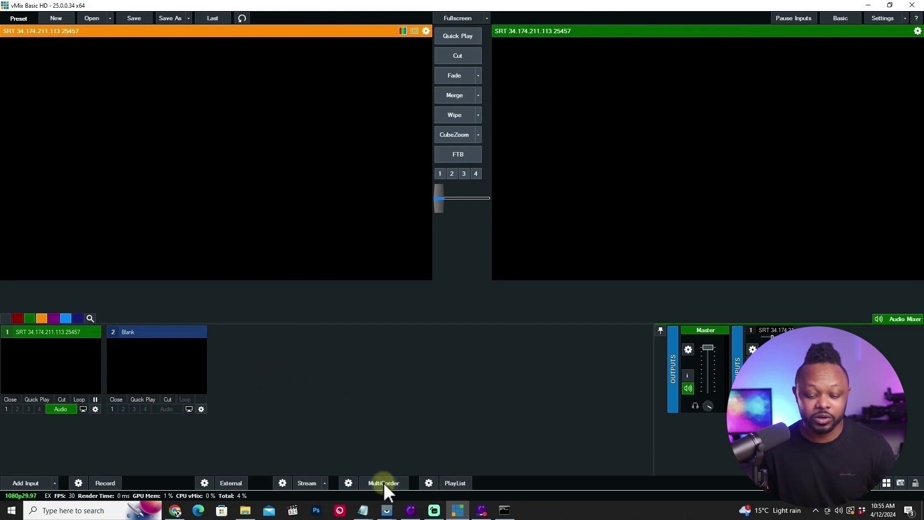
pyautogui.moveTo(387, 509)
pyautogui.click(426, 457)
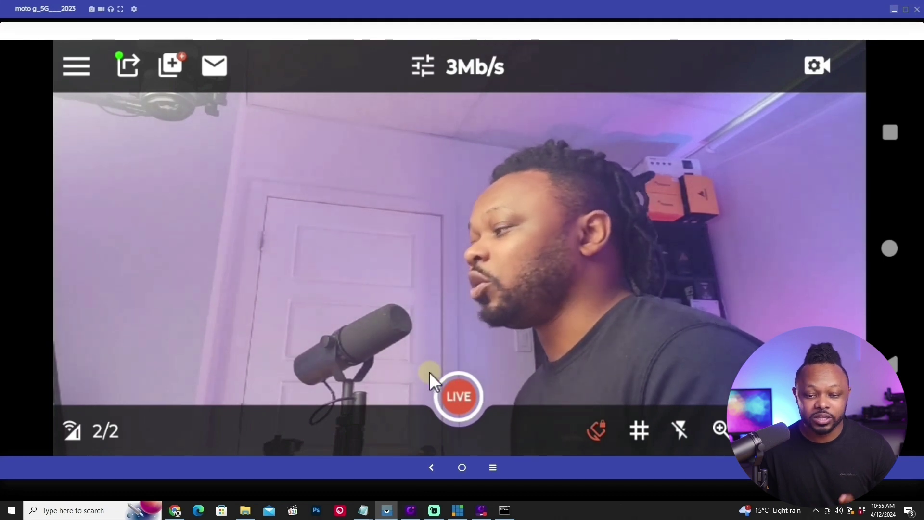
pyautogui.click(457, 398)
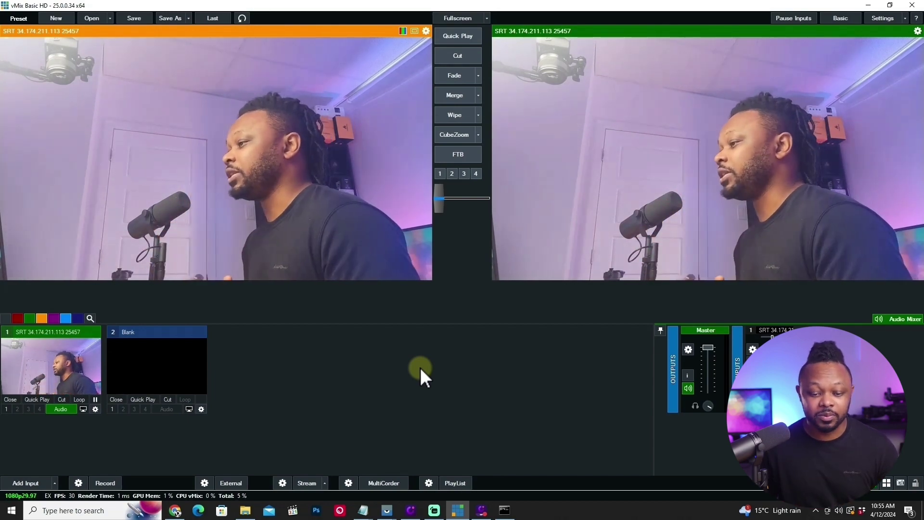
# Shrink the phone mirror window and move it to the upper right over vMix.
pyautogui.moveTo(387, 510)
pyautogui.click(424, 455)
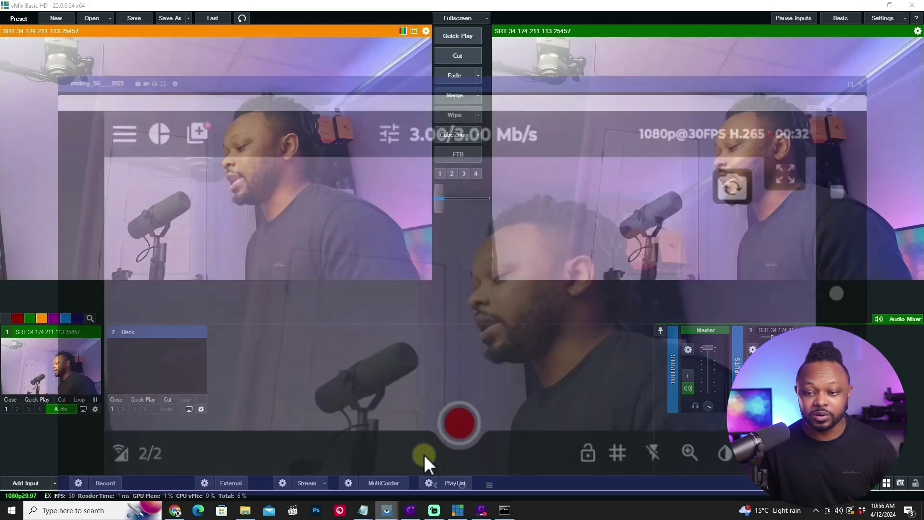
pyautogui.click(852, 12)
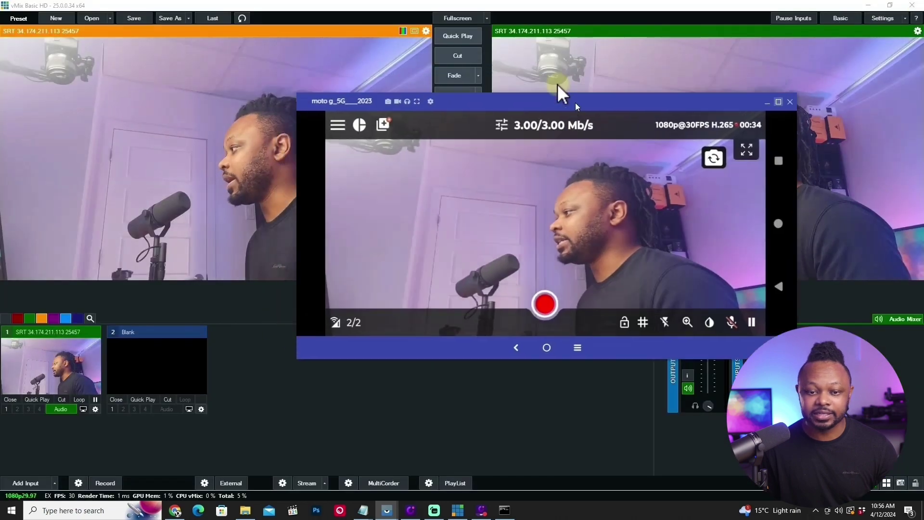
pyautogui.moveTo(557, 83); pyautogui.dragTo(669, 50)
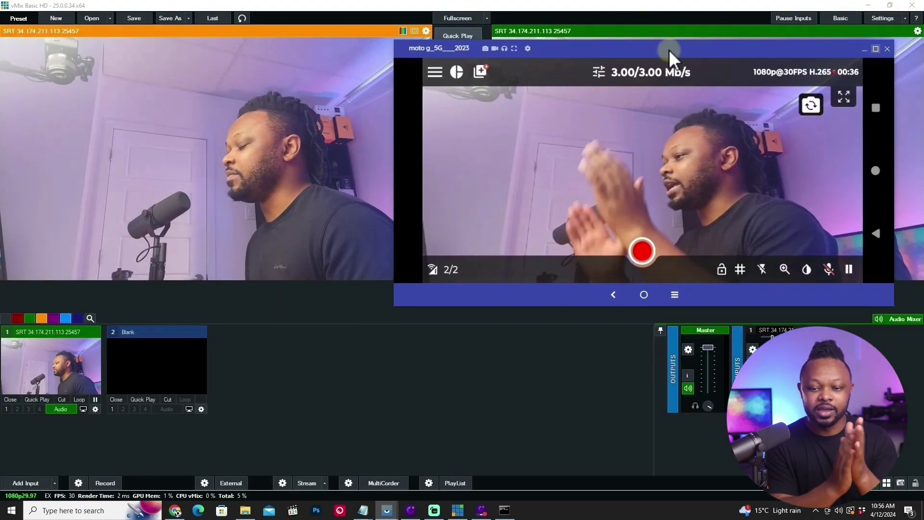